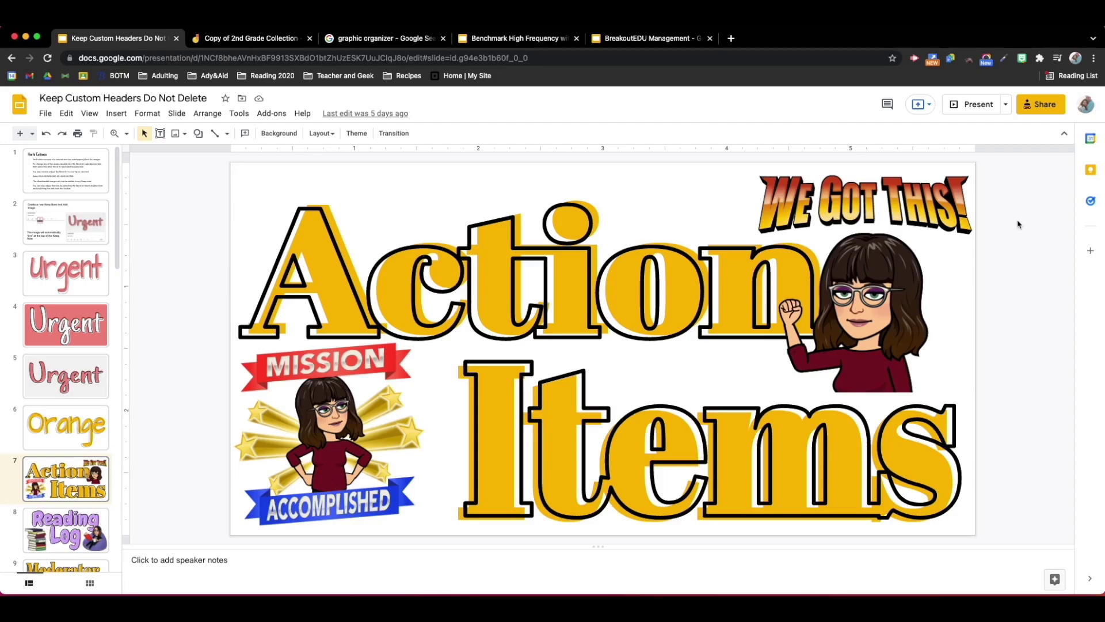
Step: Select the Action and Items word art and the Mission Accomplished and We Got This images
left_click(466, 287)
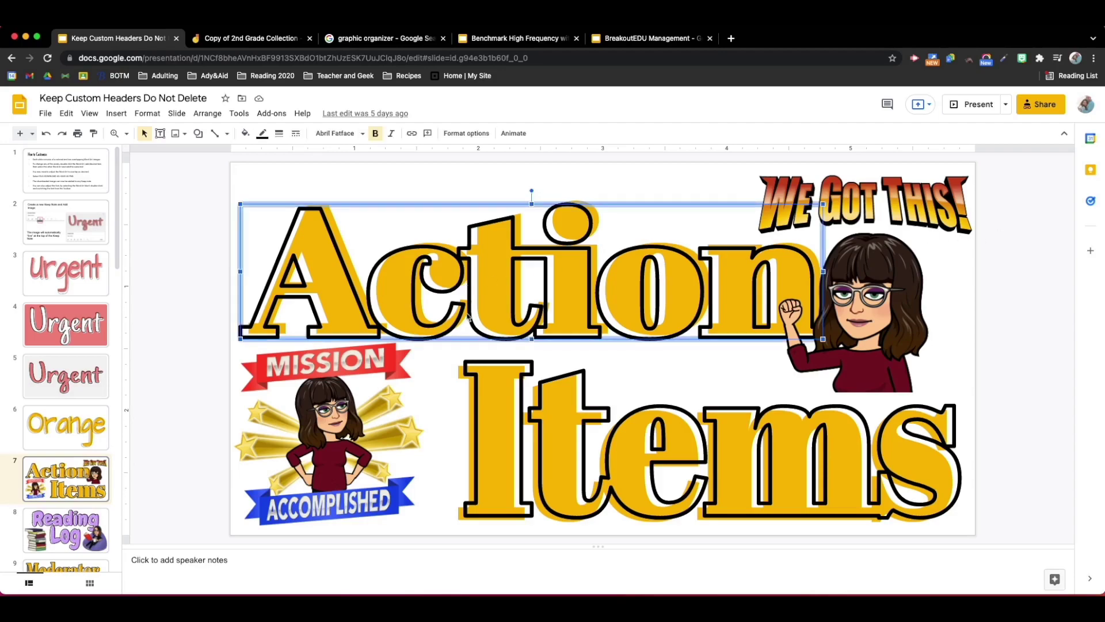
left_click(576, 442)
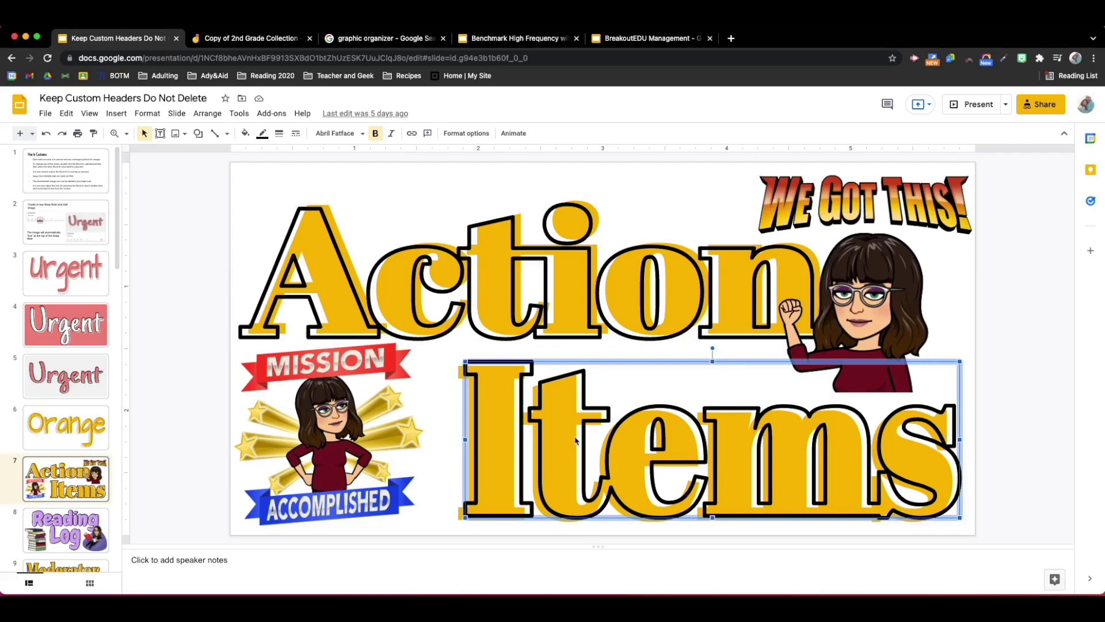
left_click(304, 425)
left_click(897, 243)
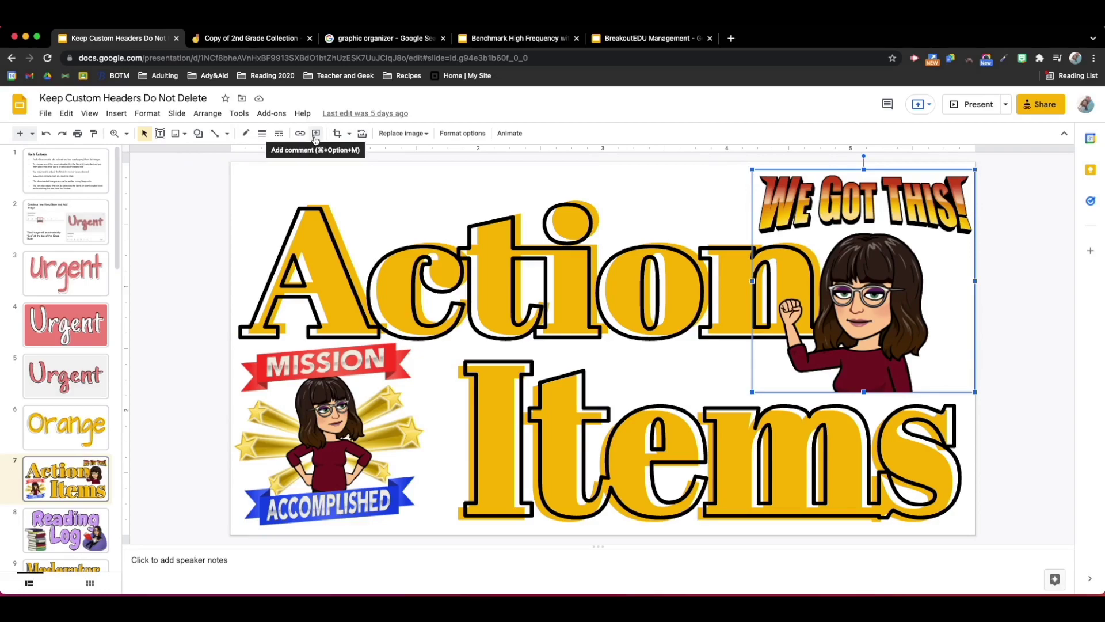
Step: Go to the Reading Log slide with the Keep panel closed and add a blank slide after it
left_click(1089, 172)
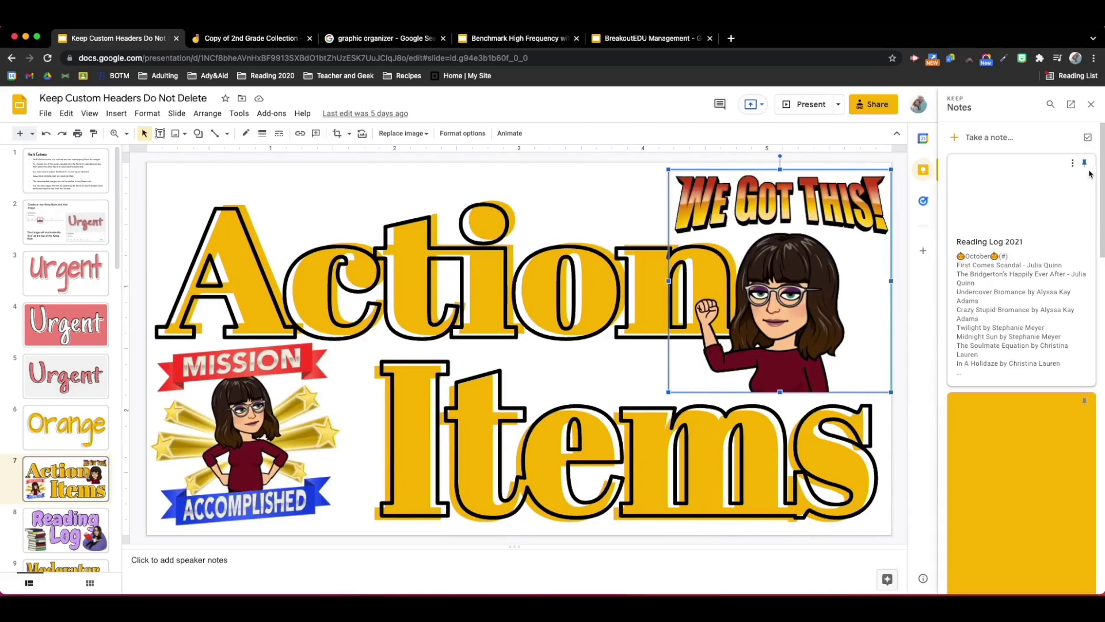
left_click(68, 530)
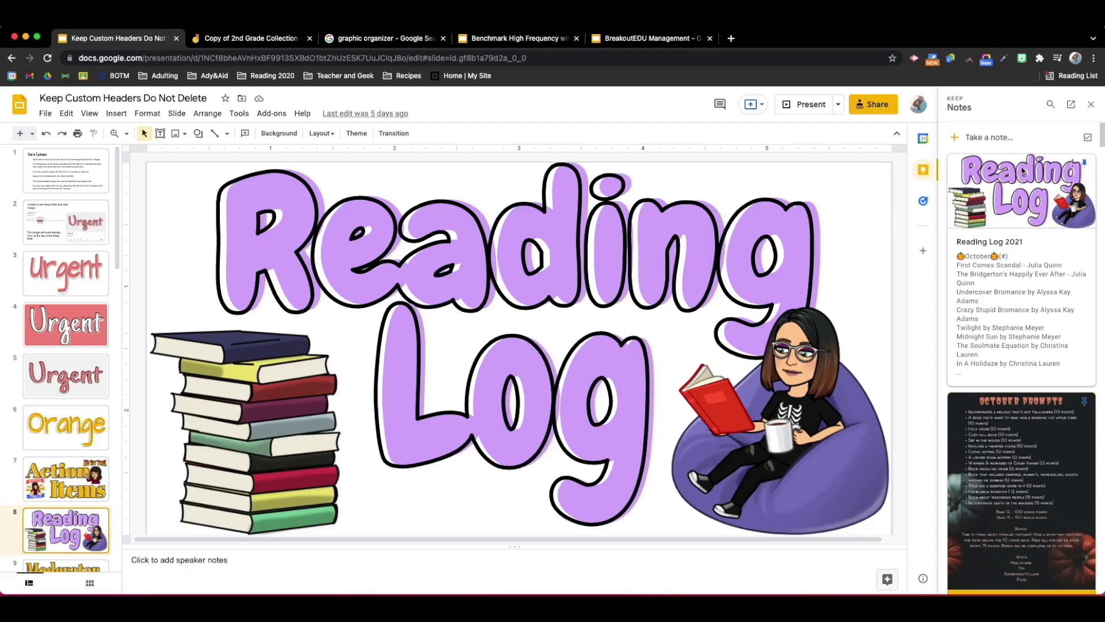
left_click(923, 169)
scroll(81, 375, "down", 4)
scroll(81, 375, "up", 1)
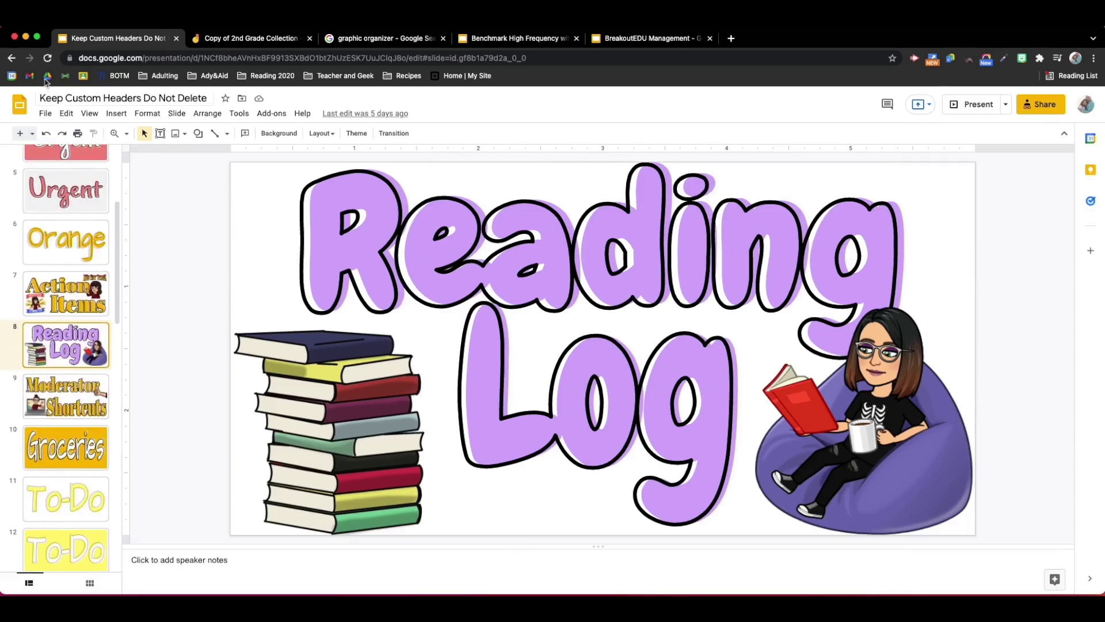
left_click(21, 134)
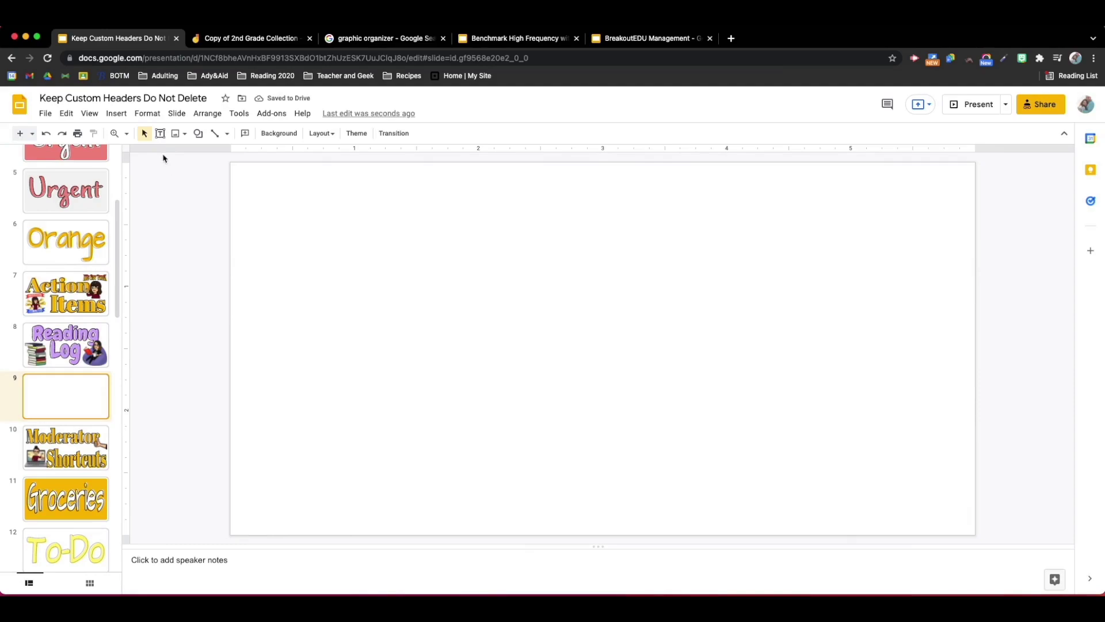
Step: Insert 'Homework' word art on the new slide
left_click(113, 118)
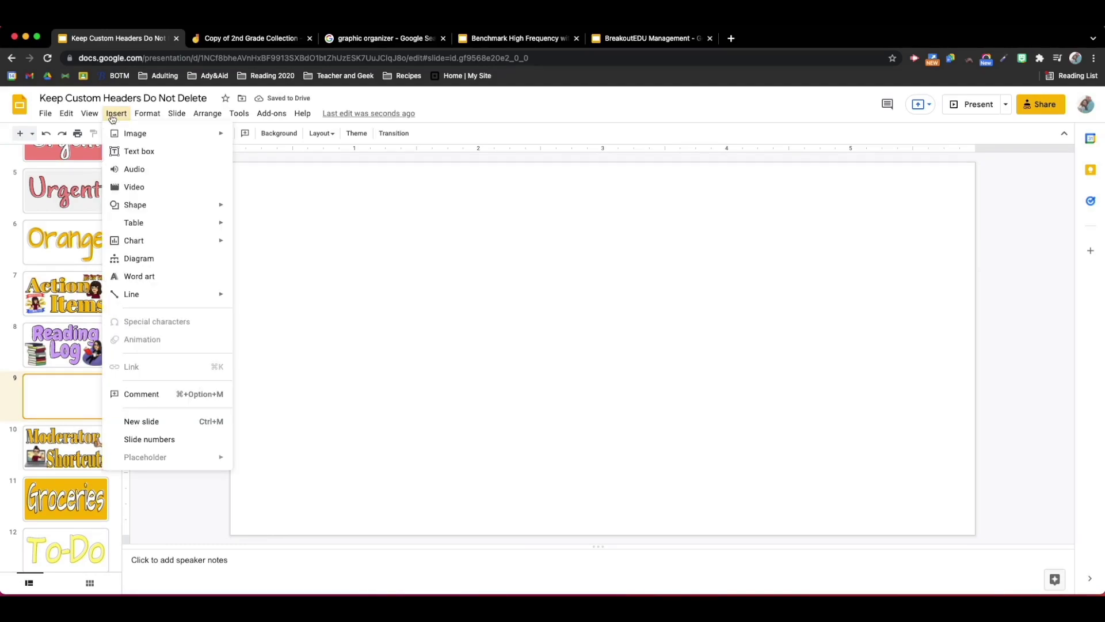
left_click(148, 276)
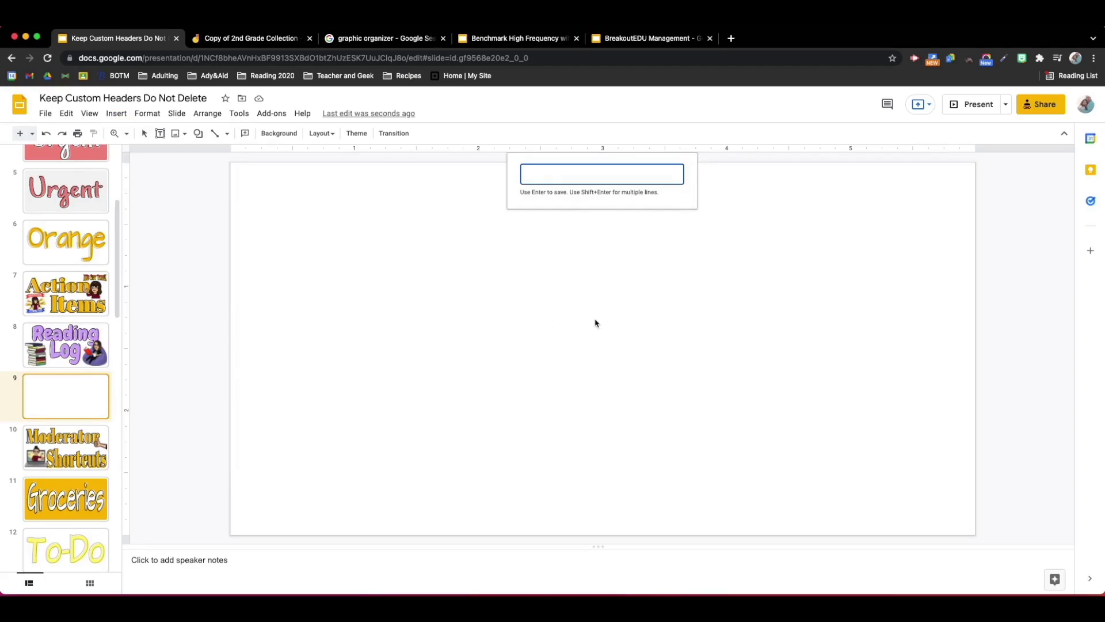
type("Homework")
key("Return")
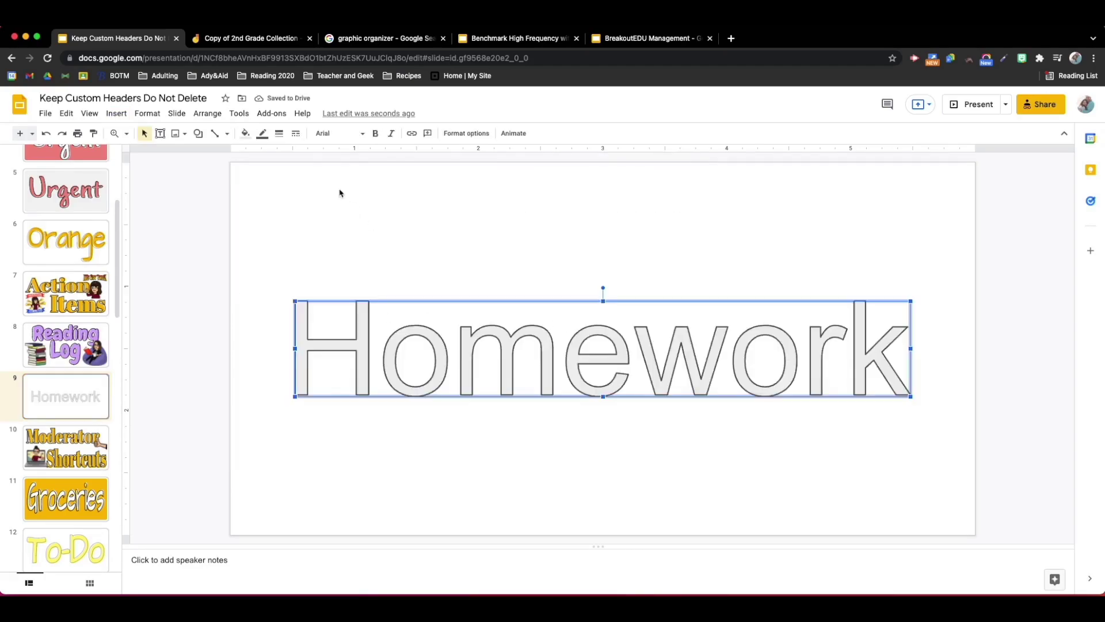
Step: Set the Homework word art font to Grand Hotel using More fonts
left_click(338, 136)
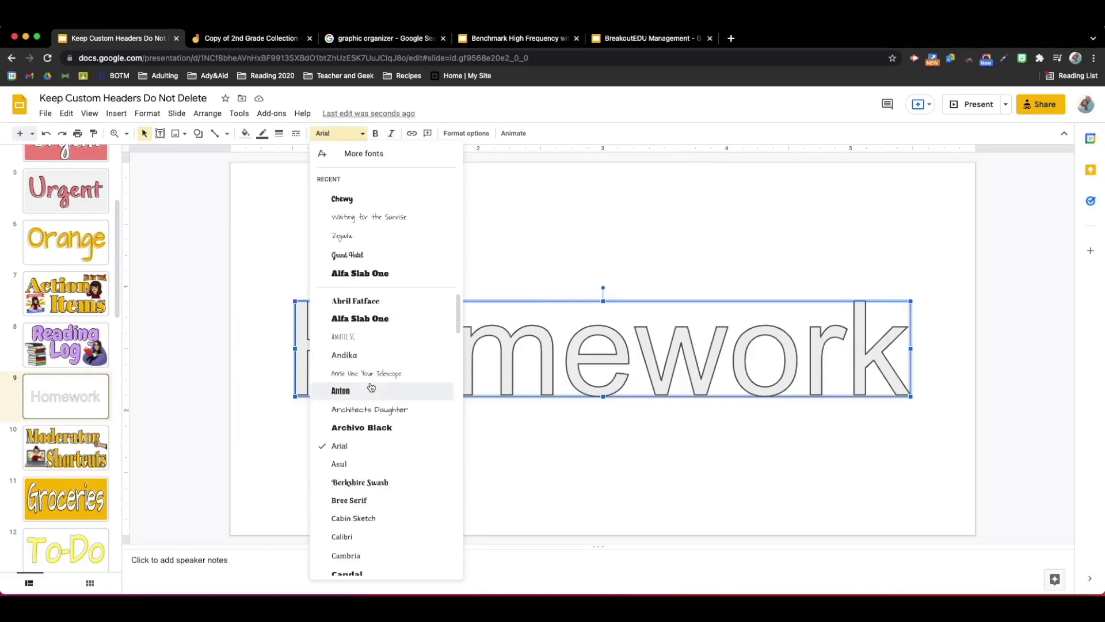
scroll(411, 420, "down", 5)
mouse_move(408, 417)
scroll(408, 416, "down", 5)
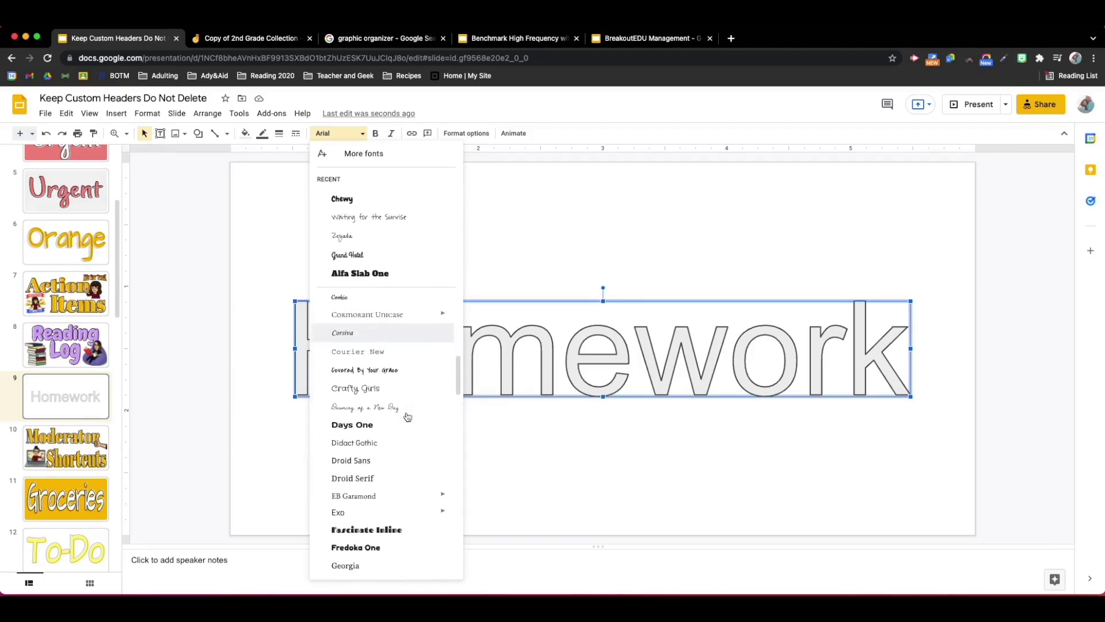
scroll(408, 417, "down", 3)
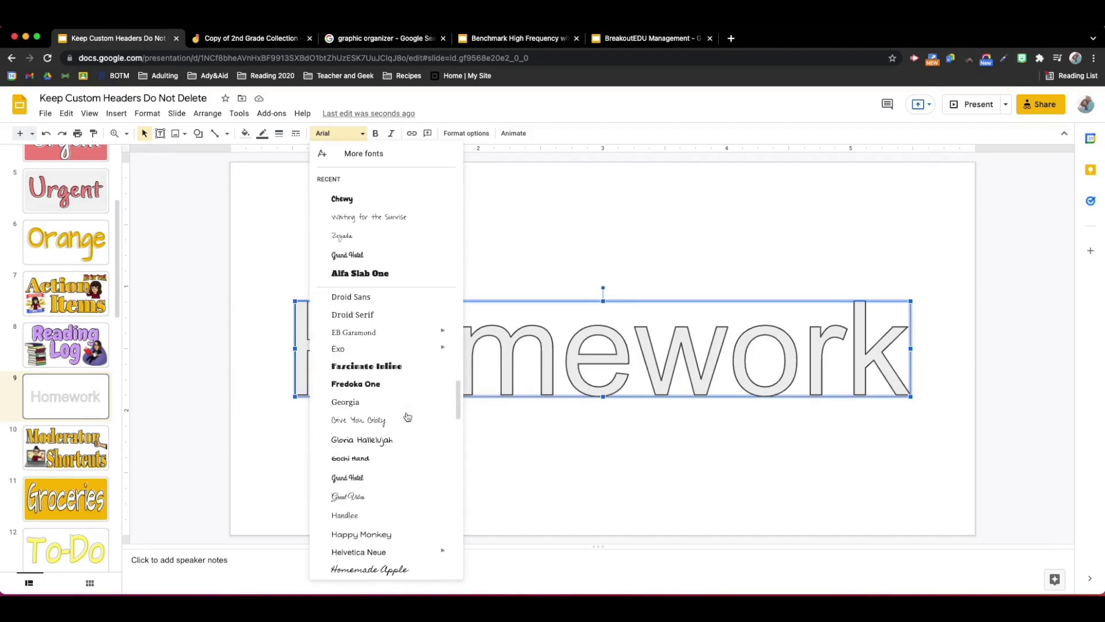
scroll(408, 417, "down", 3)
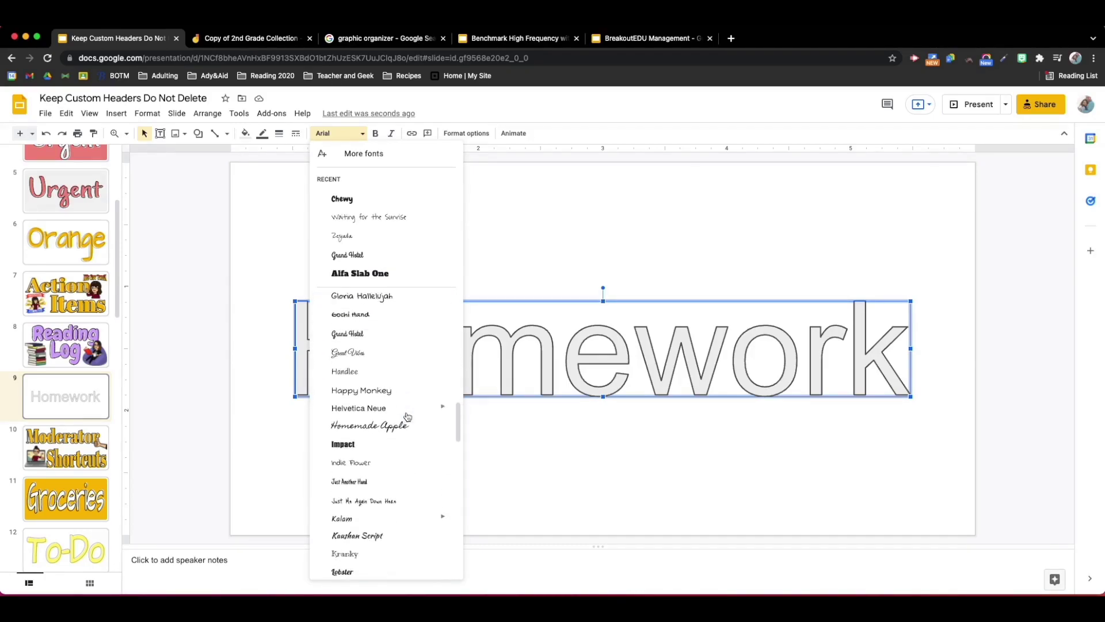
left_click(369, 154)
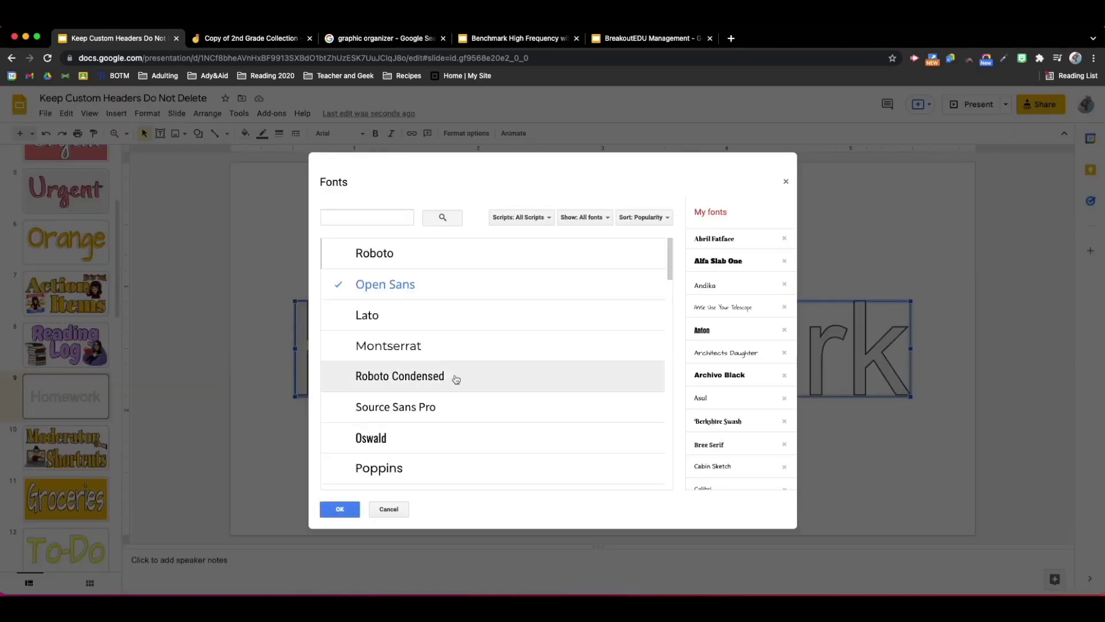
scroll(458, 377, "down", 5)
scroll(458, 377, "down", 10)
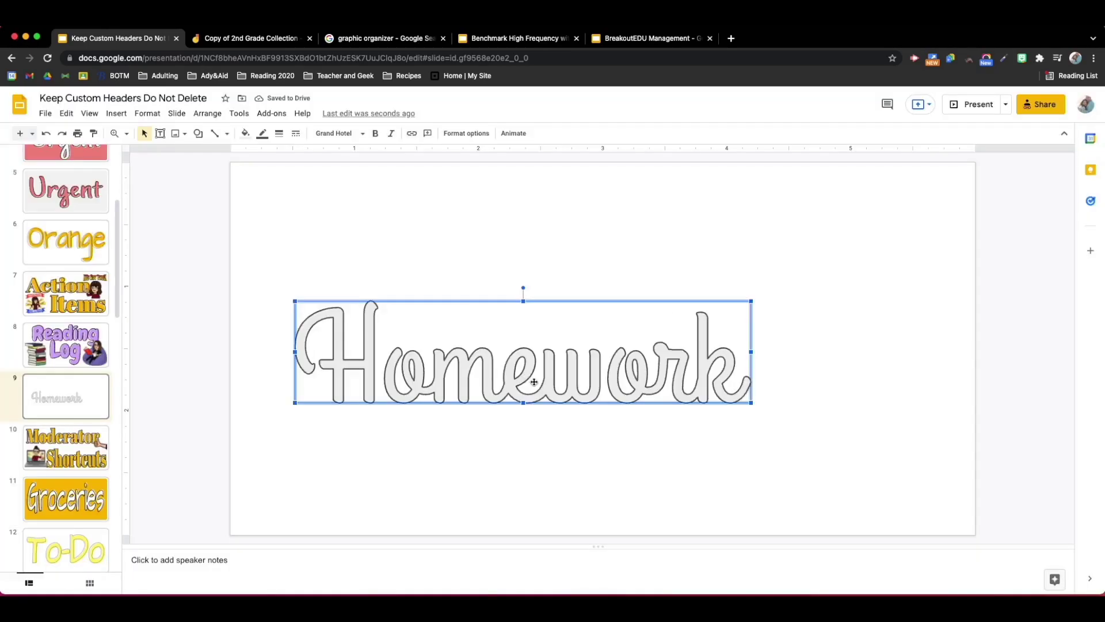
Step: Move and enlarge the Homework word art to span the top of the slide
left_click_drag(534, 382, 495, 264)
left_click_drag(713, 284, 971, 391)
left_click_drag(703, 313, 691, 327)
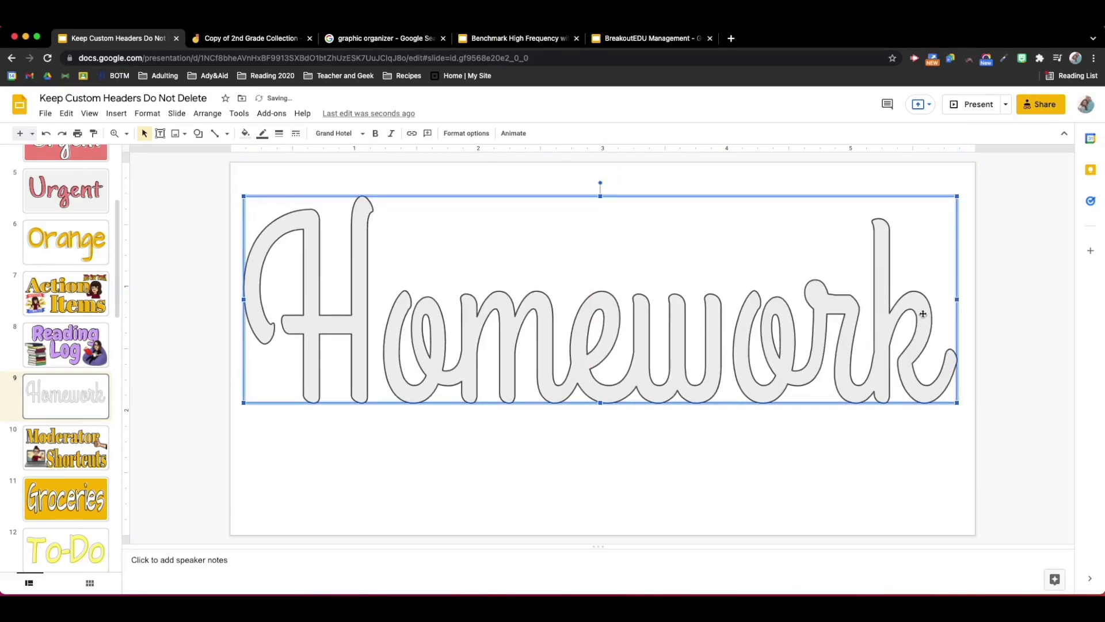
Step: Make Homework bold without italic, centre it, then return to the Reading Log slide
left_click(377, 136)
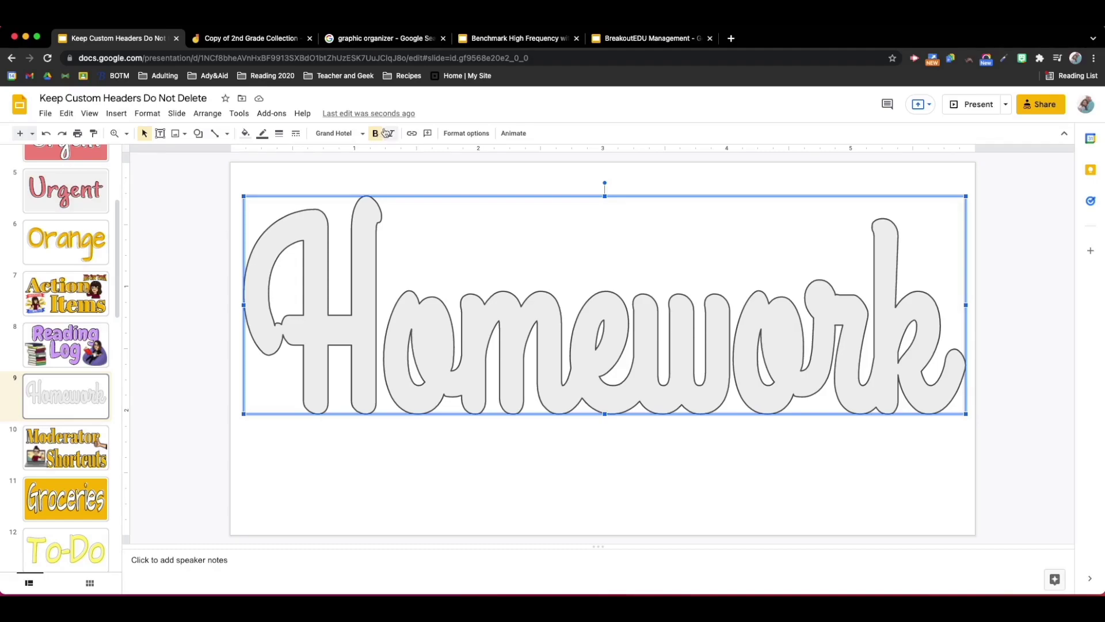
left_click(390, 133)
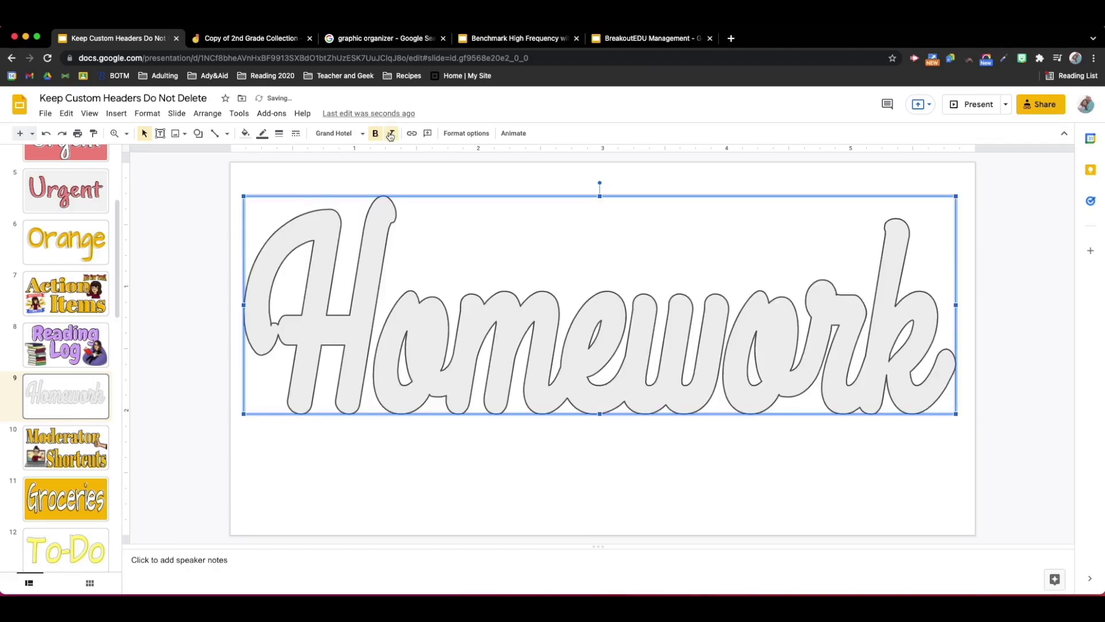
left_click(390, 133)
left_click_drag(729, 356, 730, 330)
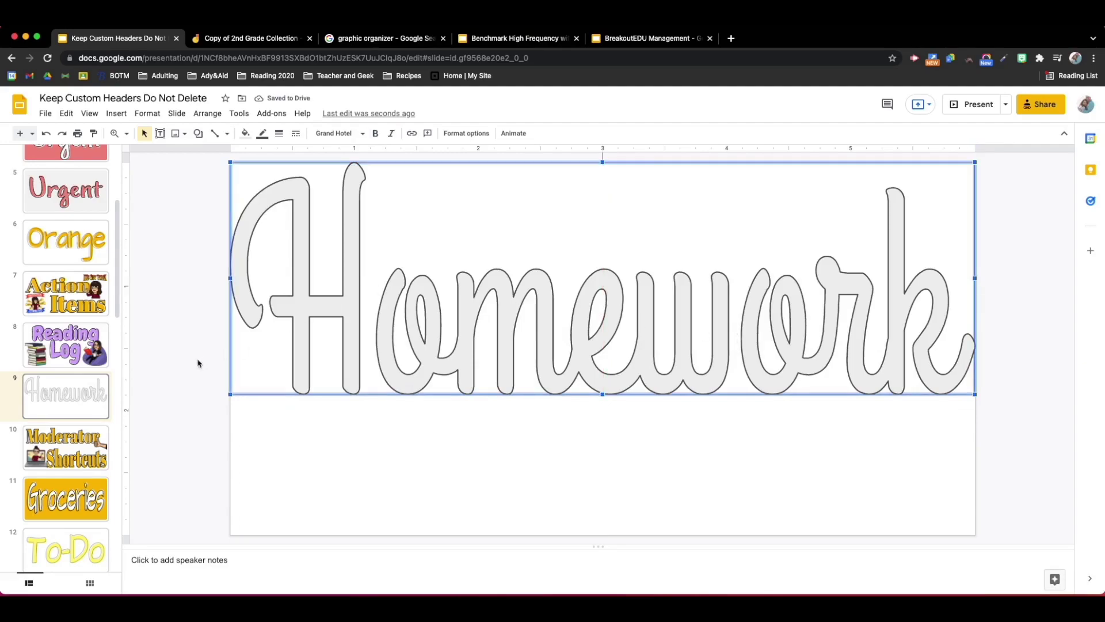
left_click(58, 346)
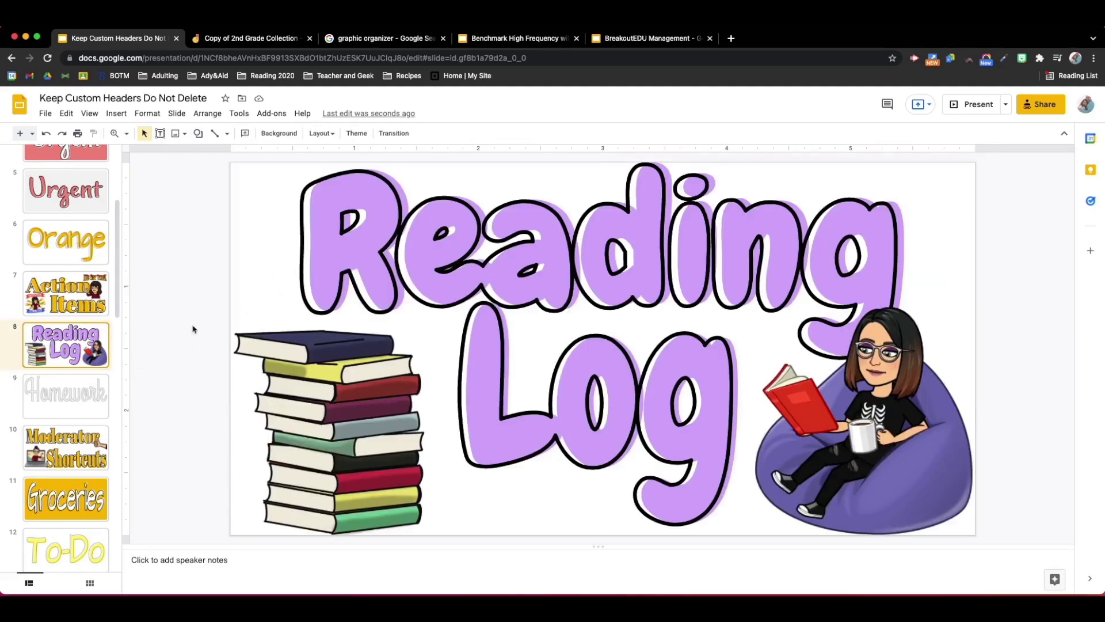
Step: On slide 9, fill the Homework word art light green and make its border transparent
left_click(44, 393)
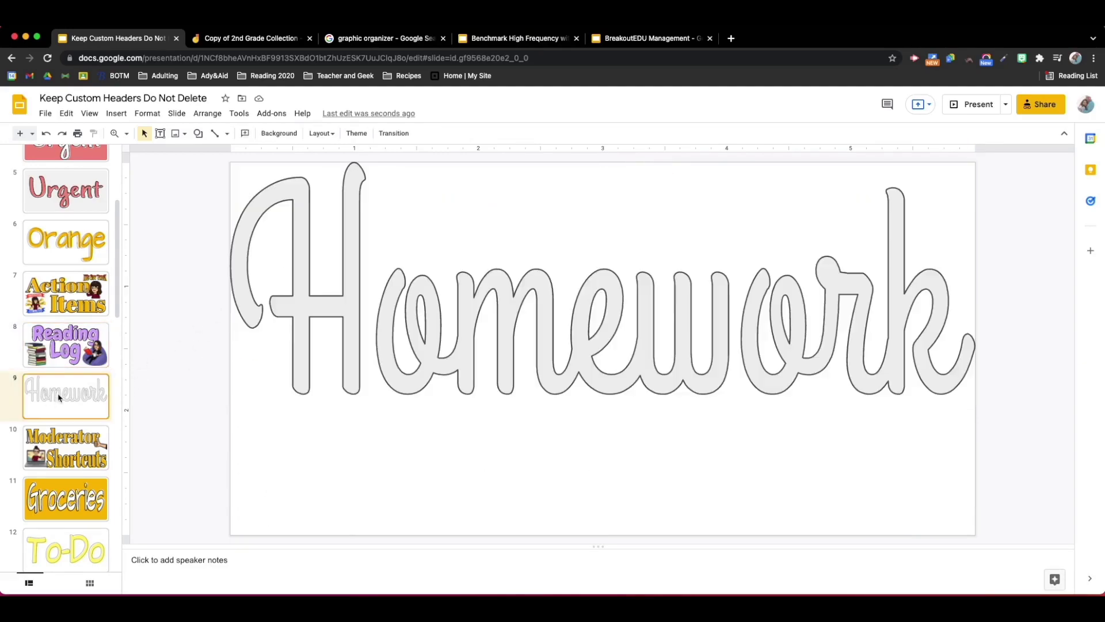
left_click(428, 348)
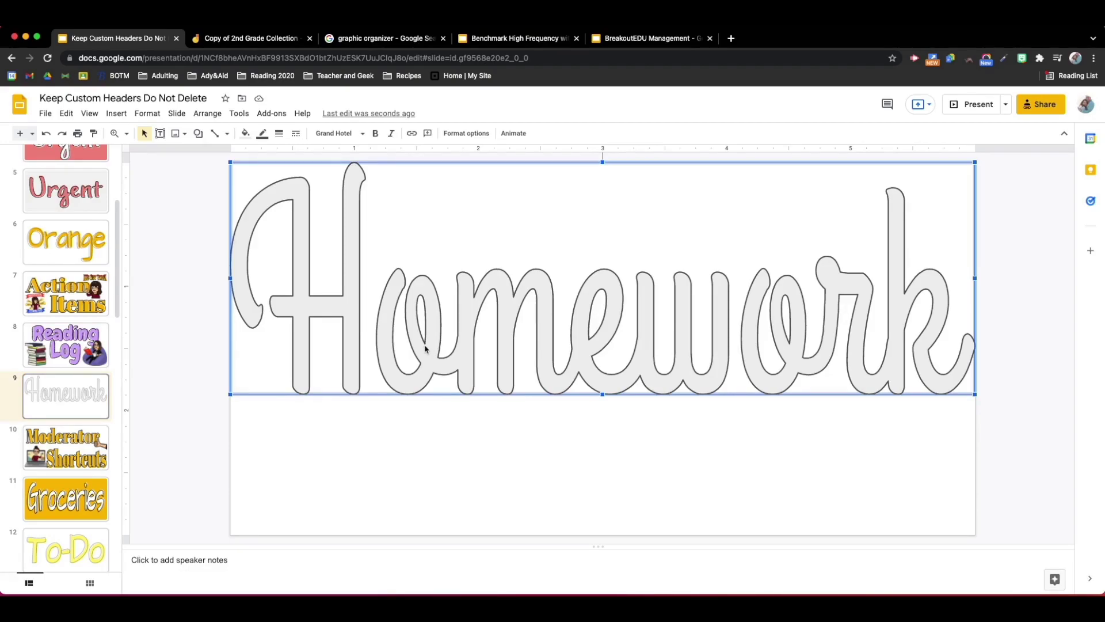
left_click(246, 134)
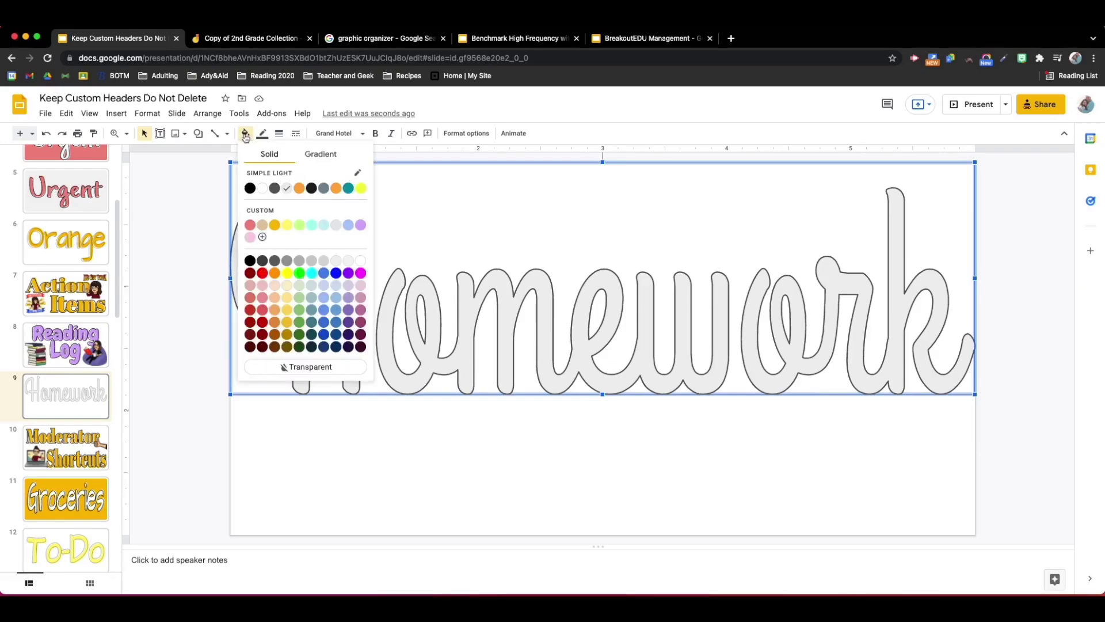
left_click(301, 225)
left_click(263, 134)
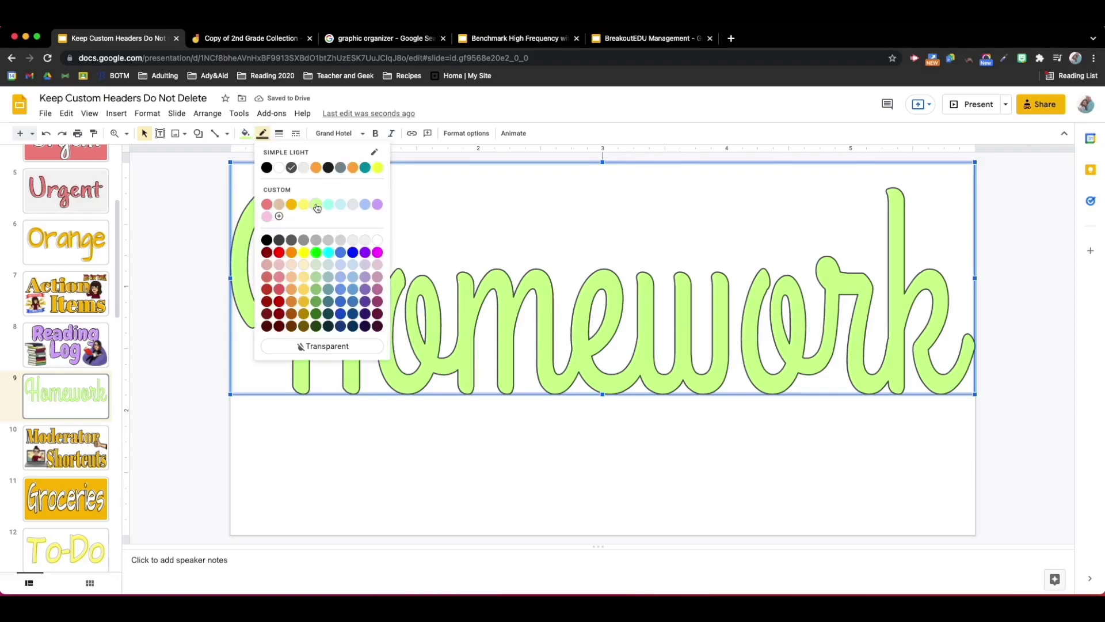
left_click(335, 348)
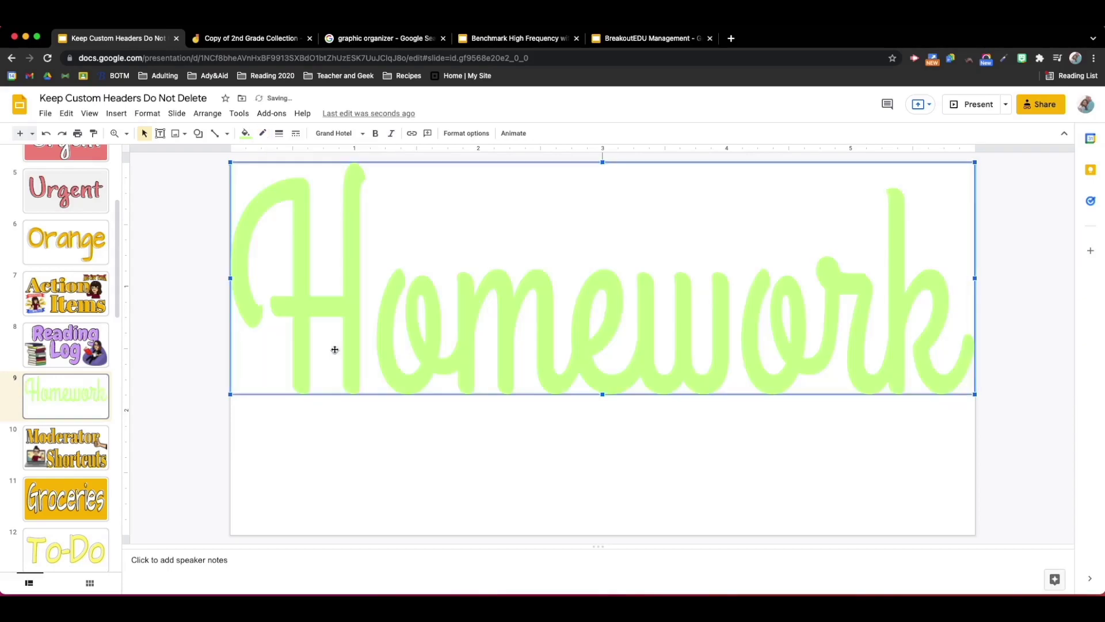
right_click(460, 348)
Step: Copy the Homework word art and paste a duplicate onto the slide
left_click(492, 255)
left_click(443, 421)
right_click(501, 431)
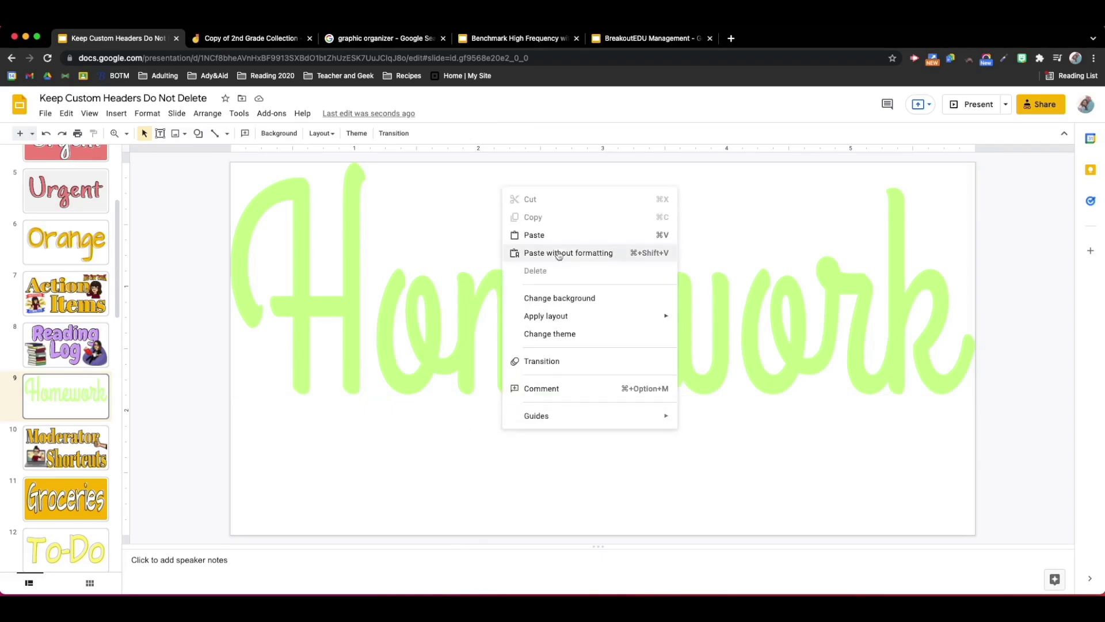
left_click(558, 234)
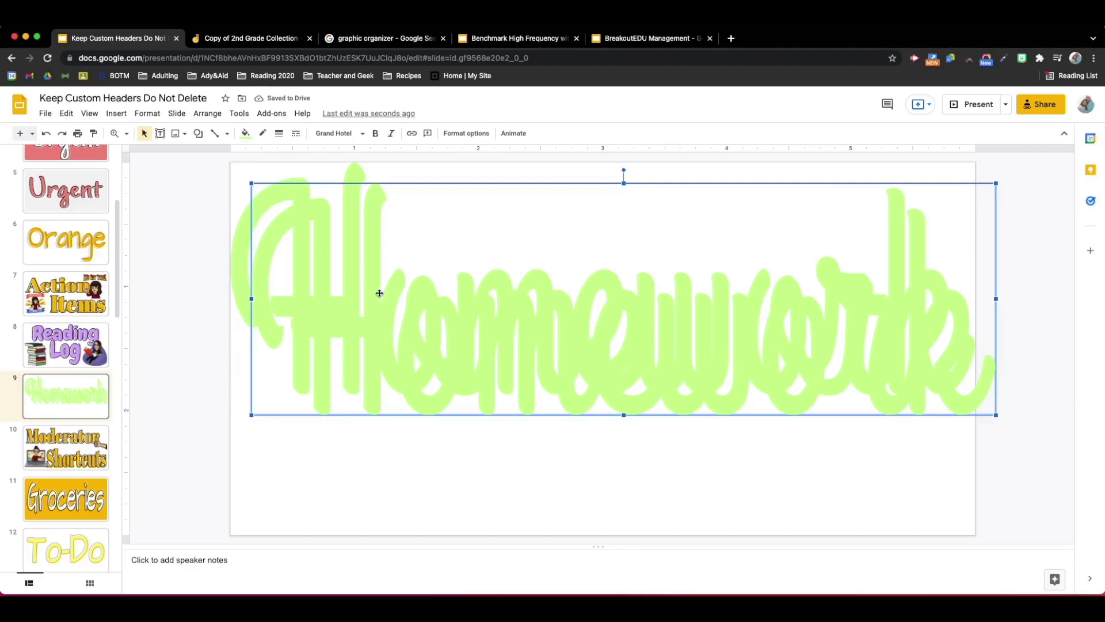
Step: Give the front Homework copy a transparent fill and a black border
left_click(245, 133)
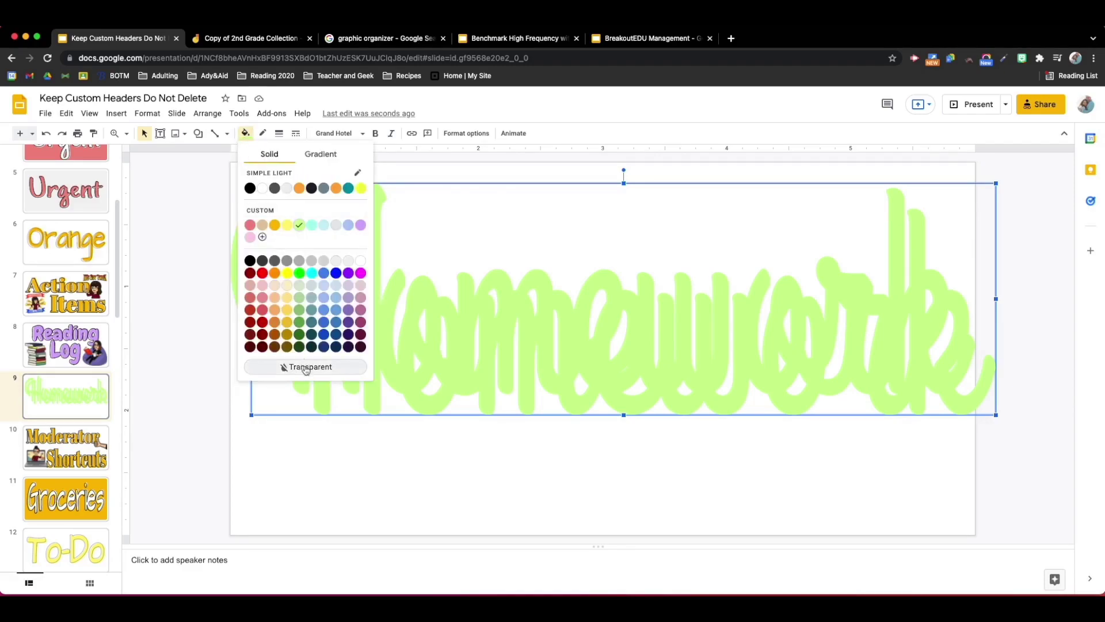
left_click(305, 367)
left_click(263, 133)
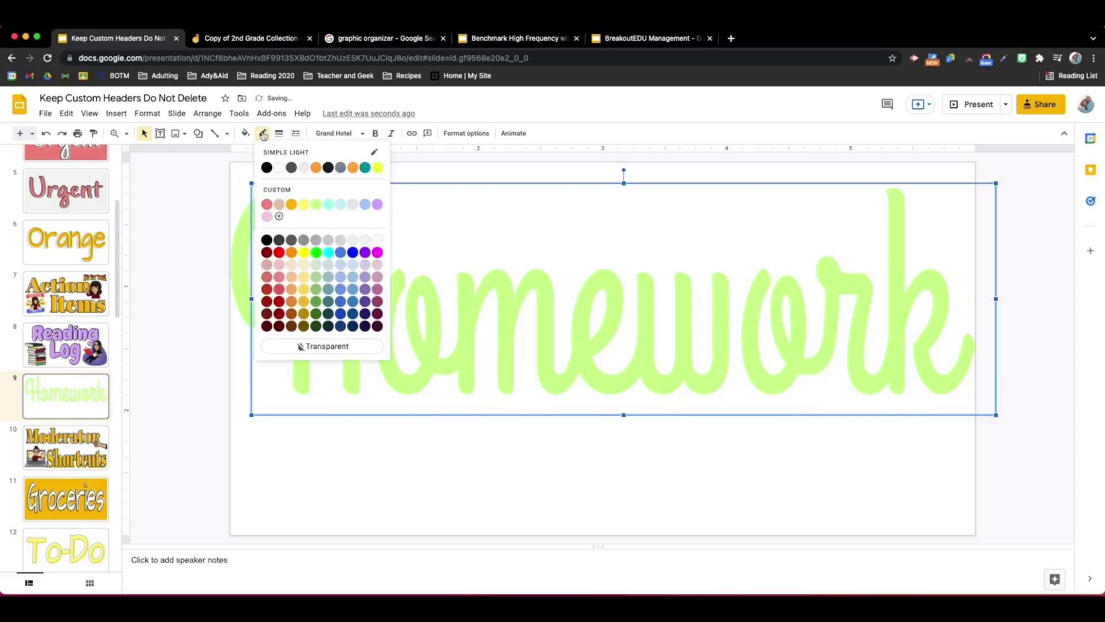
left_click(267, 167)
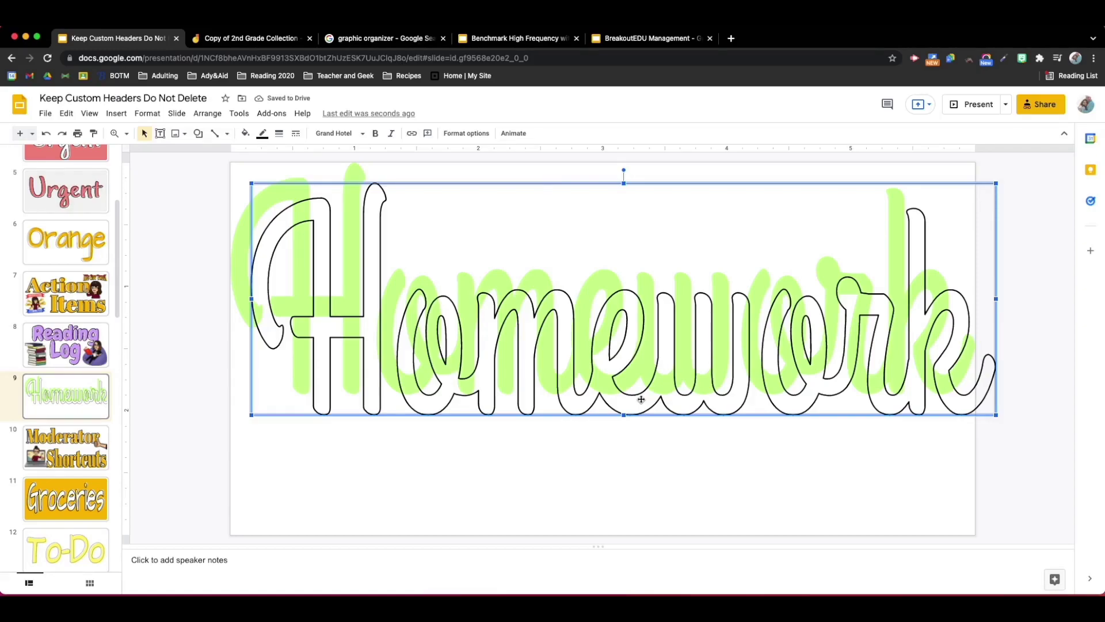
Step: Nudge the black-outlined Homework copy with the arrow keys to sit over the green copy
key("Up")
key("Up")
key("Left")
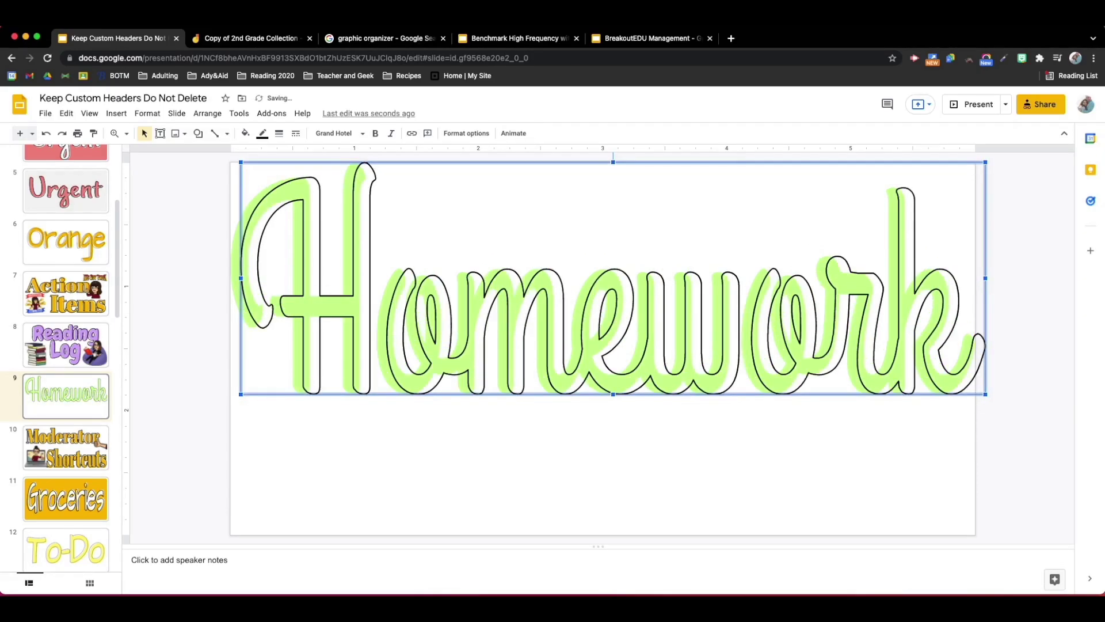
key("shift+Left")
key("shift+Left")
key("shift+Left")
key("shift+Left")
key("shift+Left")
key("shift+Left")
key("shift+Left")
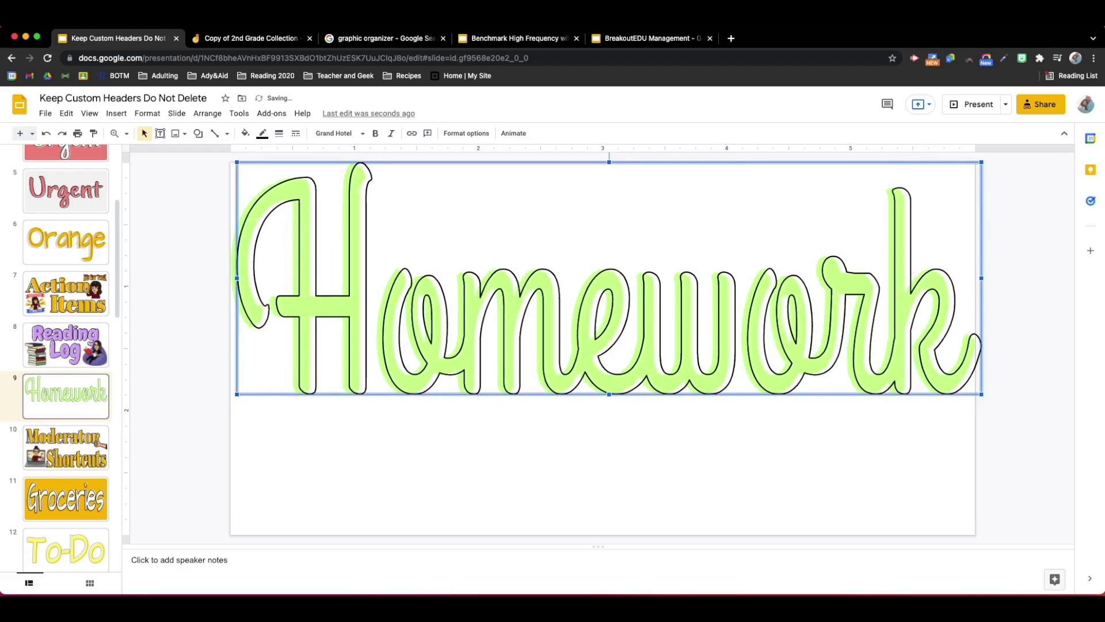
key("Down")
key("Left")
key("Up")
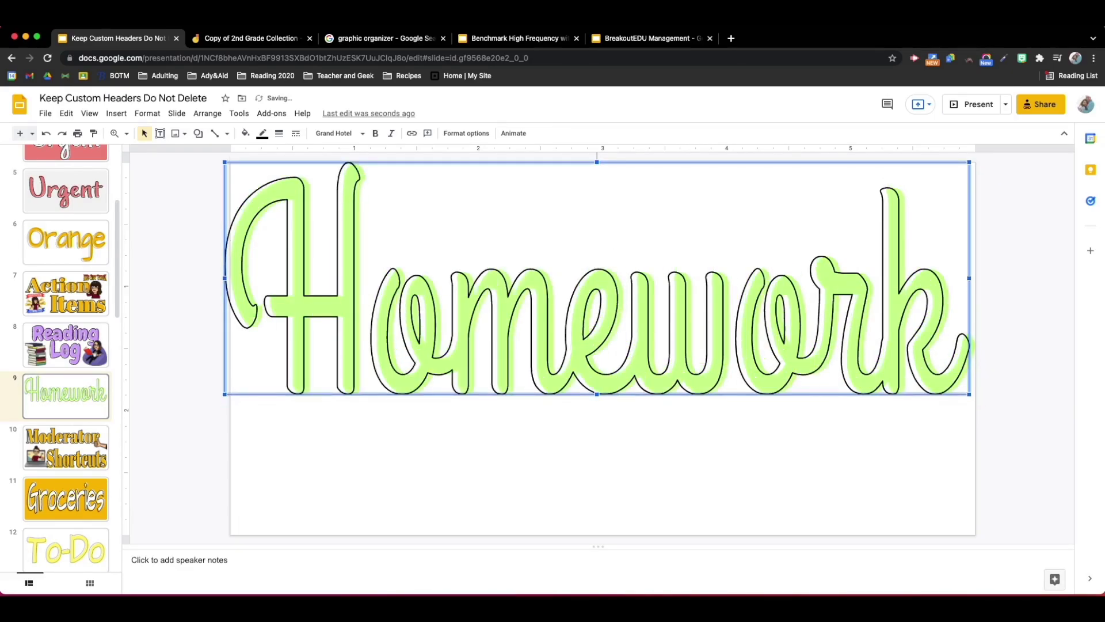
key("Right")
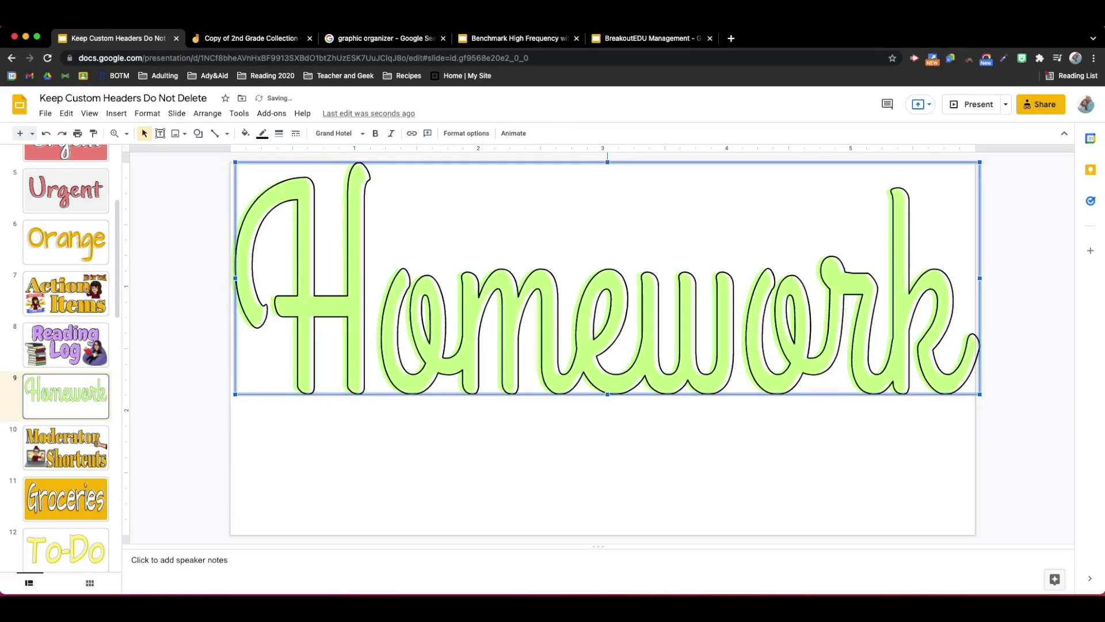
key("Down")
key("Left")
key("Up")
key("Right")
Step: Set the outline's border weight to 3px and offset it slightly right and down
left_click(376, 134)
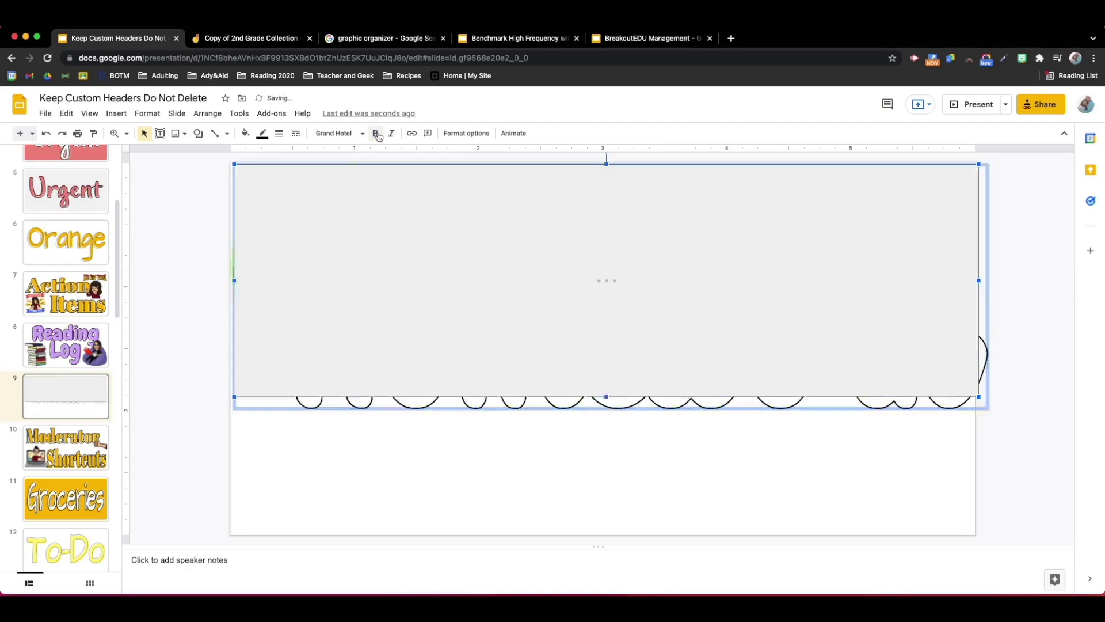
left_click(278, 135)
left_click(304, 190)
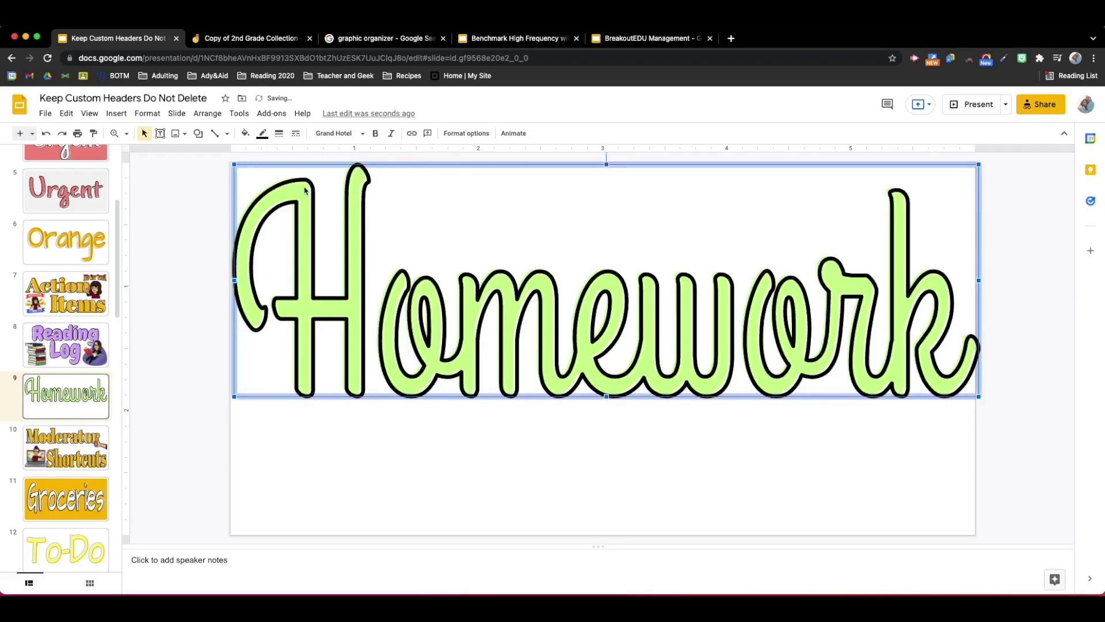
left_click_drag(305, 190, 306, 191)
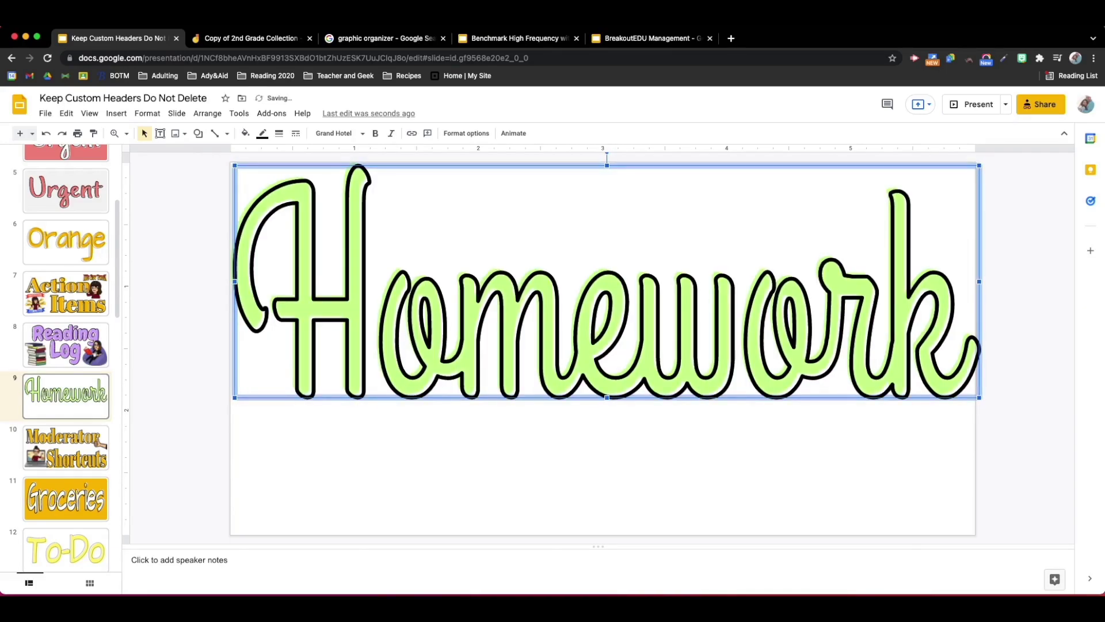
left_click(318, 456)
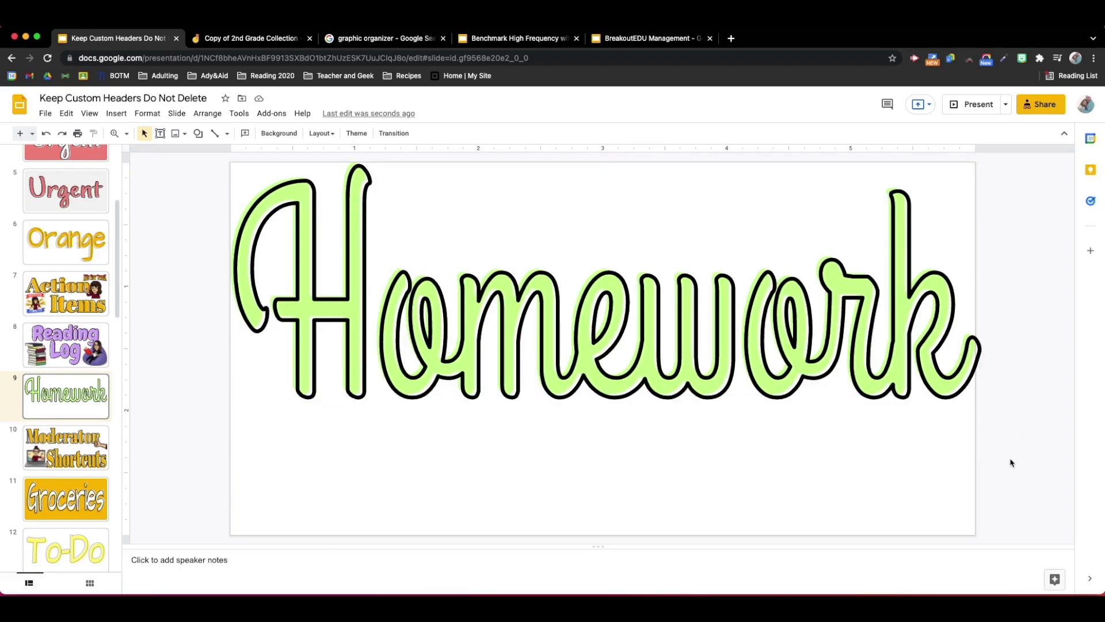
Step: Box-select both the outlined and green Homework layers and group them
left_click(731, 274)
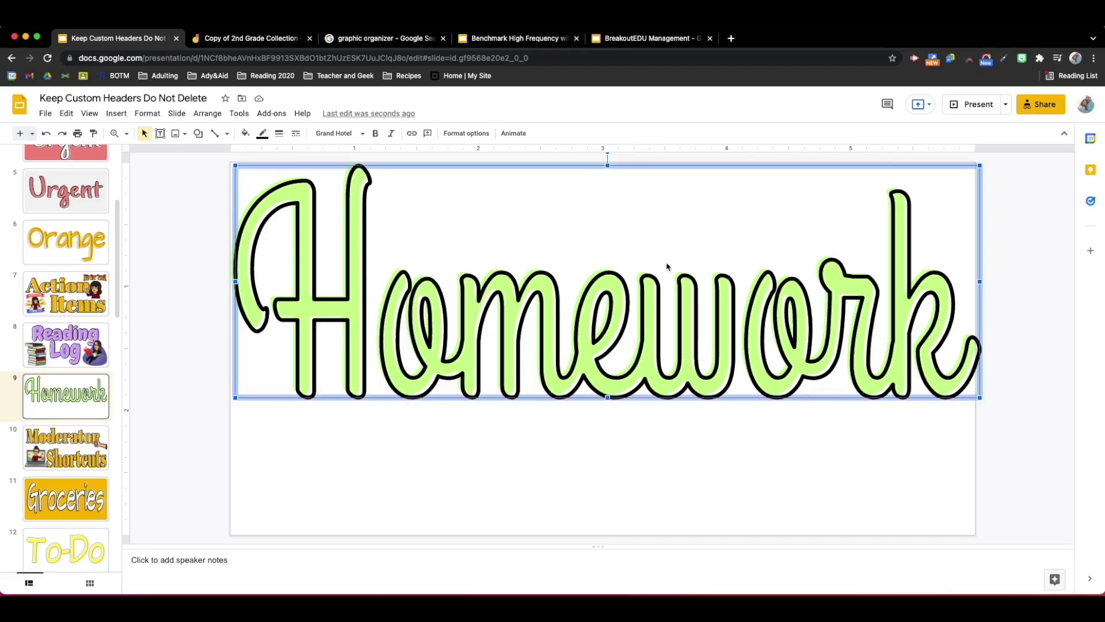
left_click(1025, 397)
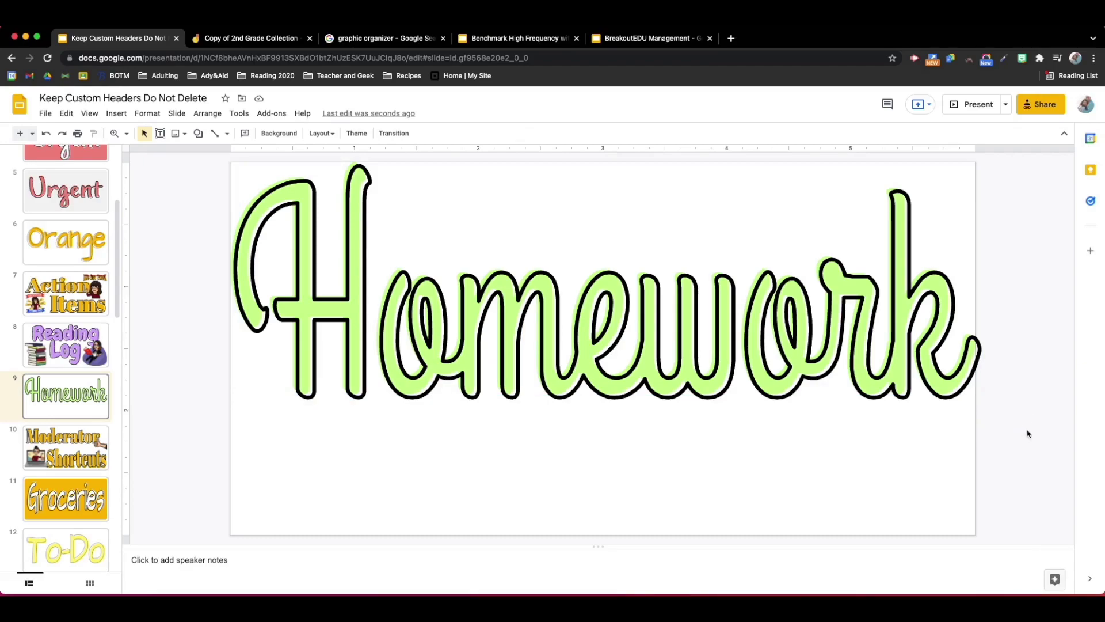
left_click_drag(1028, 431, 782, 330)
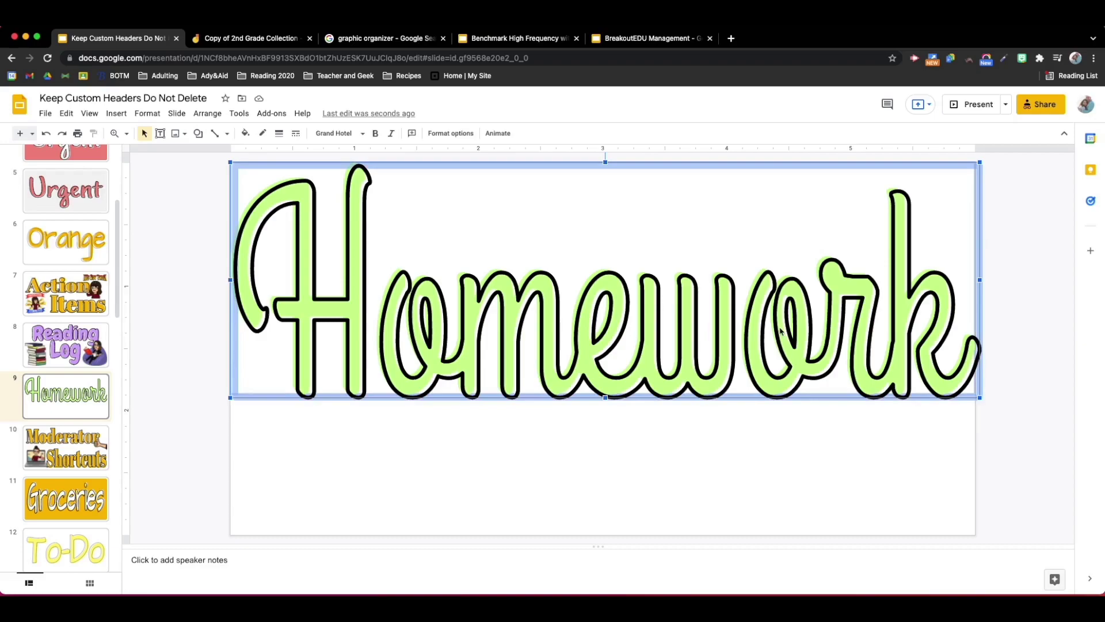
right_click(780, 330)
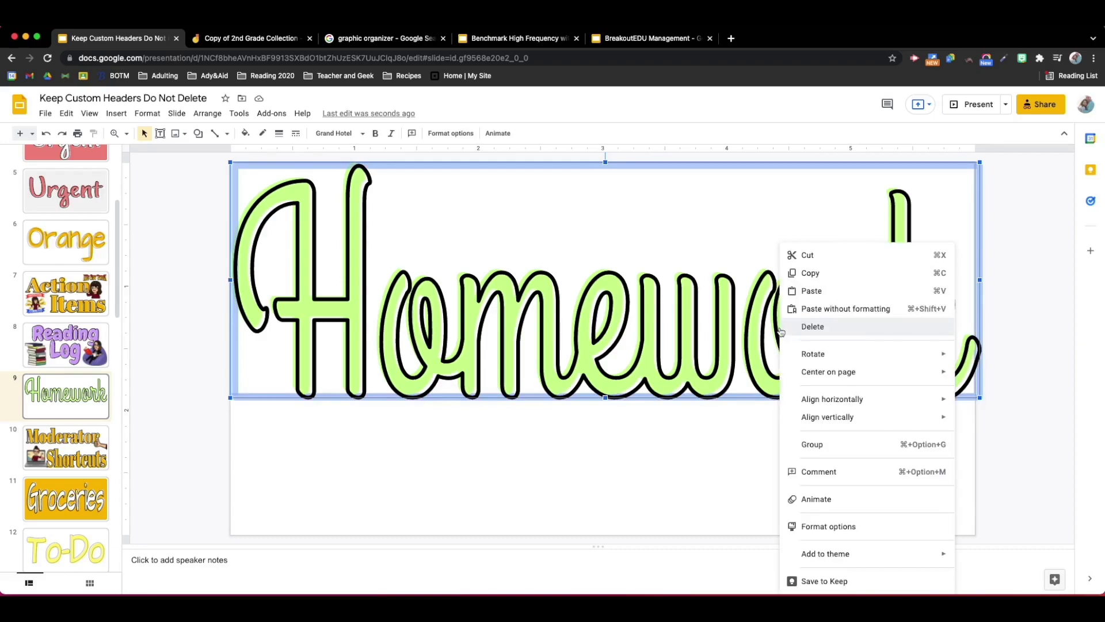
left_click(832, 453)
left_click(1042, 358)
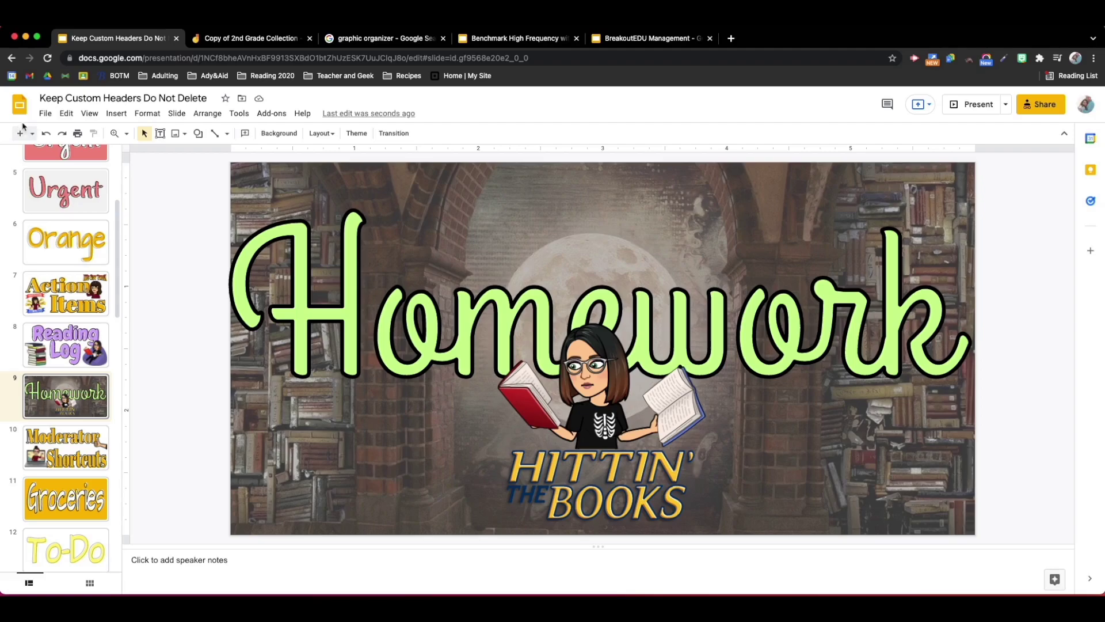
left_click(46, 114)
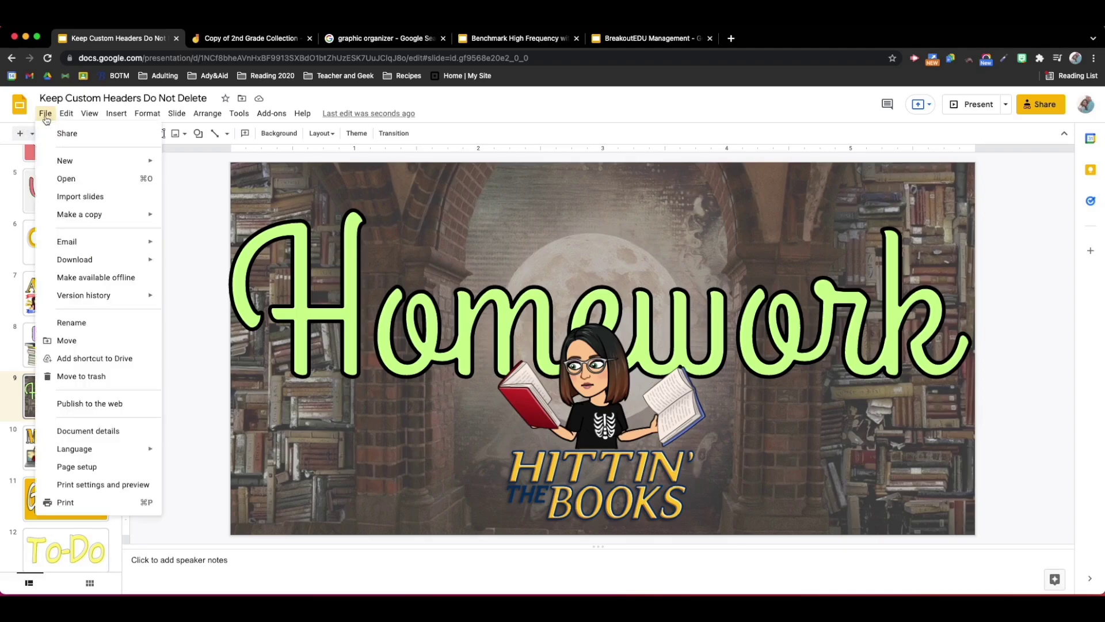
Step: Download the slide as a 'Homework Header' PNG, then restore the title 'Keep Custom Headers Do Not Delete'
mouse_move(143, 259)
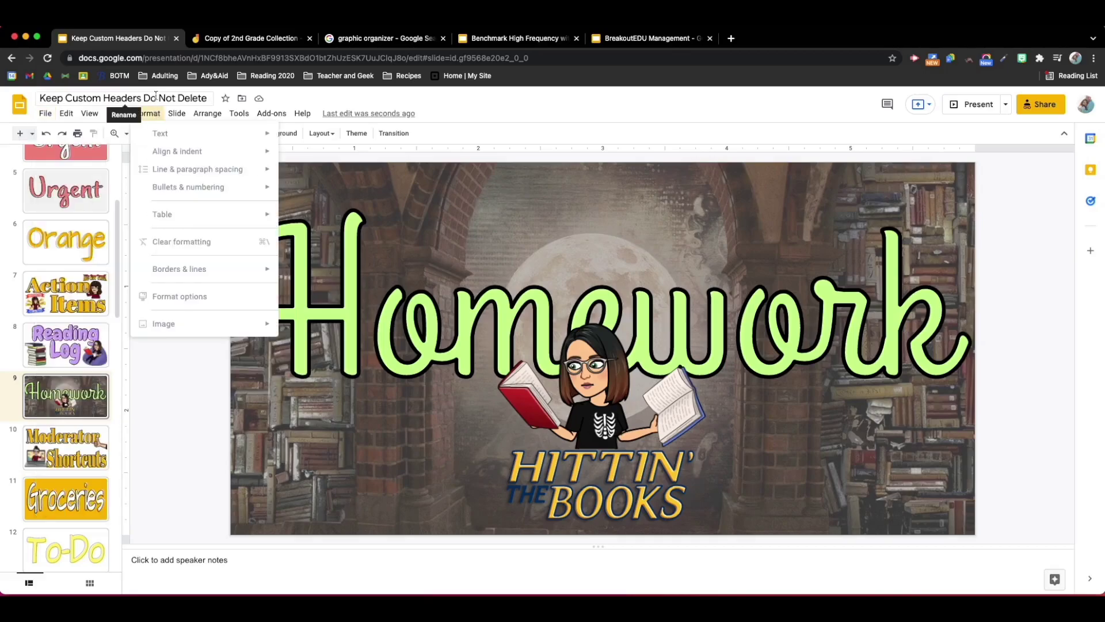
left_click(155, 96)
key("ctrl+c")
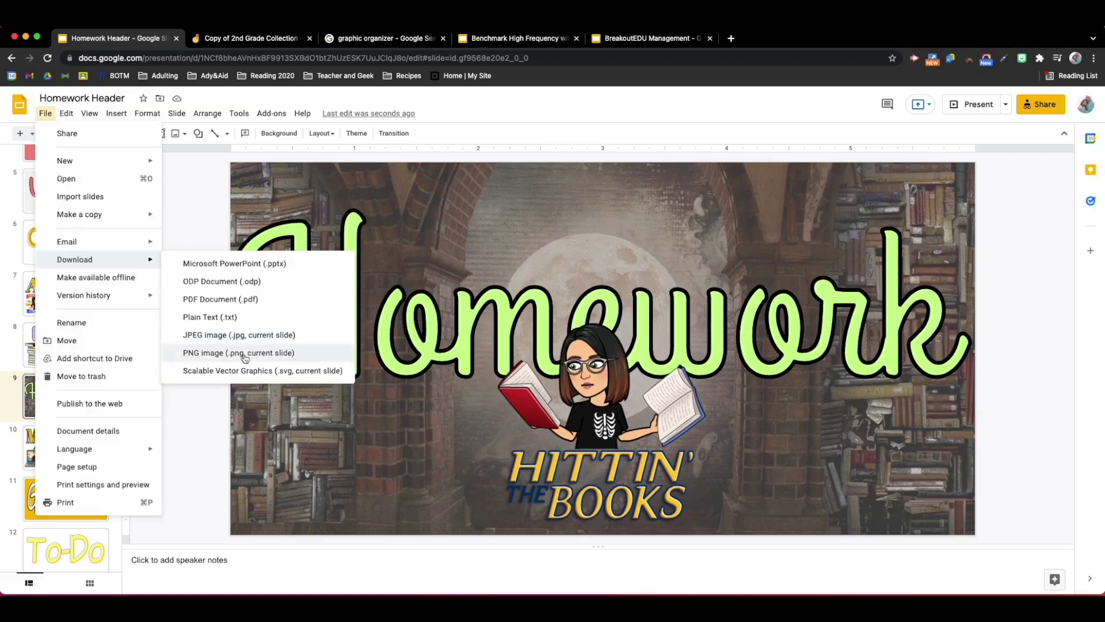
left_click(244, 357)
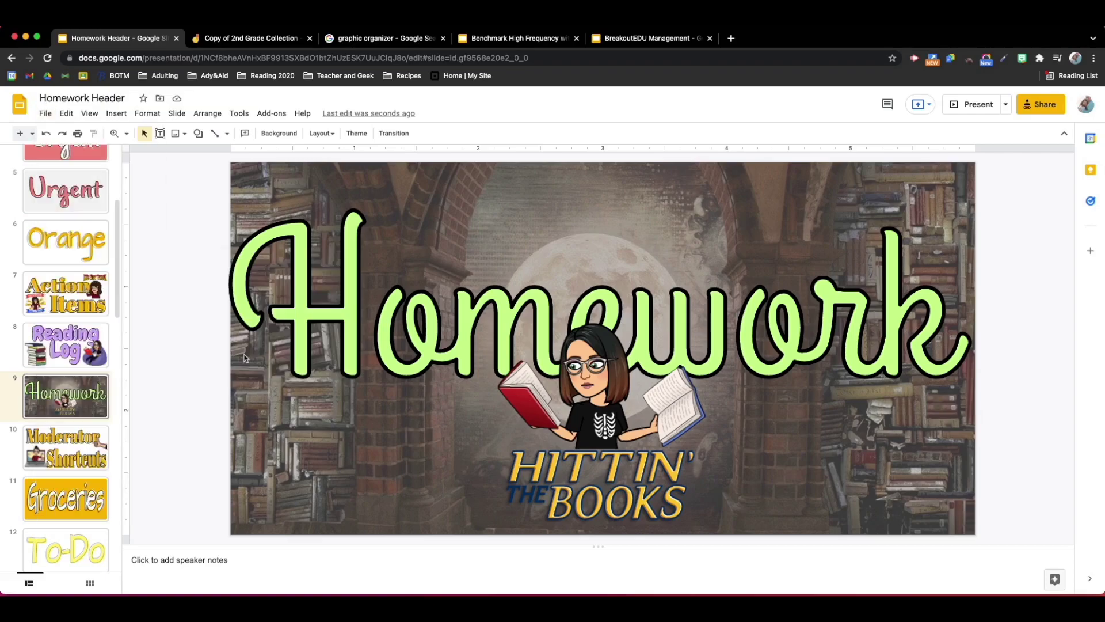
left_click(82, 98)
key("ctrl+v")
key("Return")
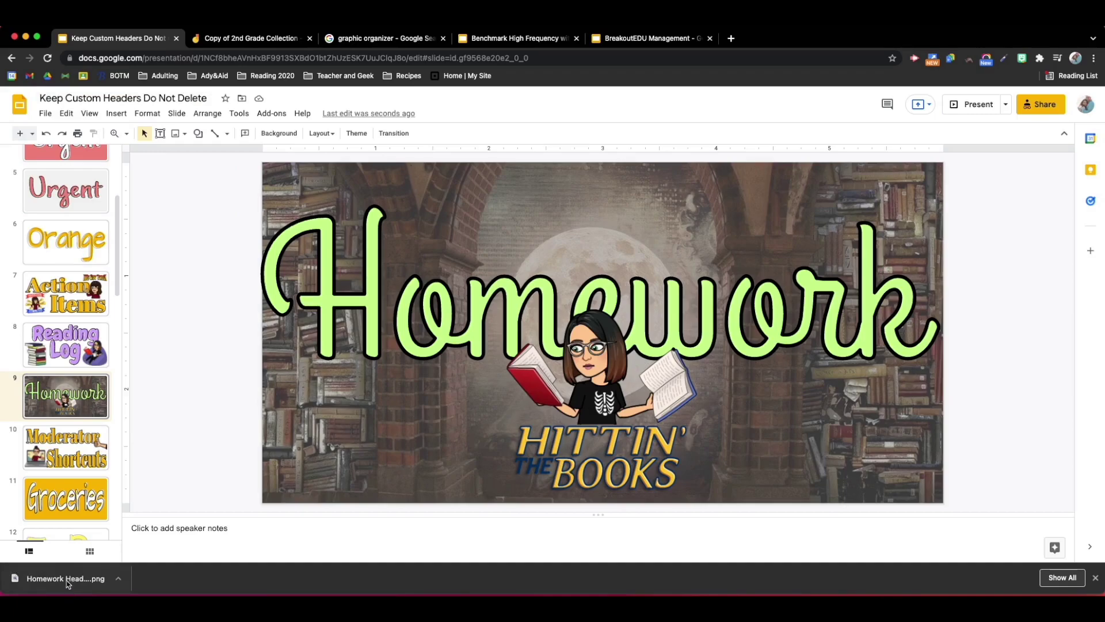
left_click(1090, 170)
Step: Create a green Keep note with the Homework Header PNG from Downloads as its image
left_click(1061, 104)
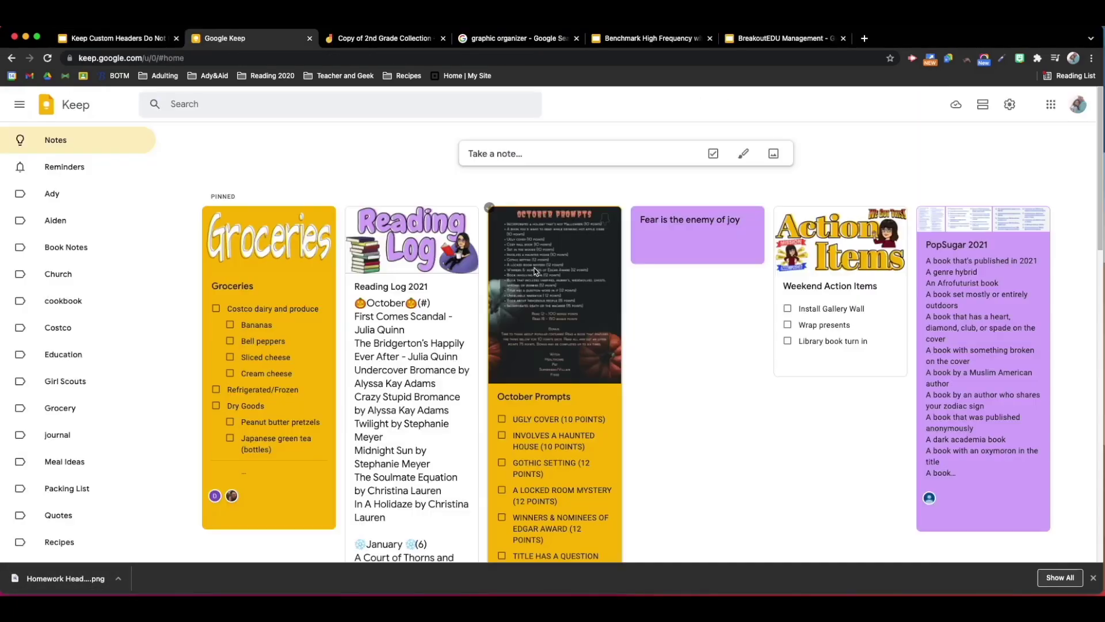
left_click(499, 153)
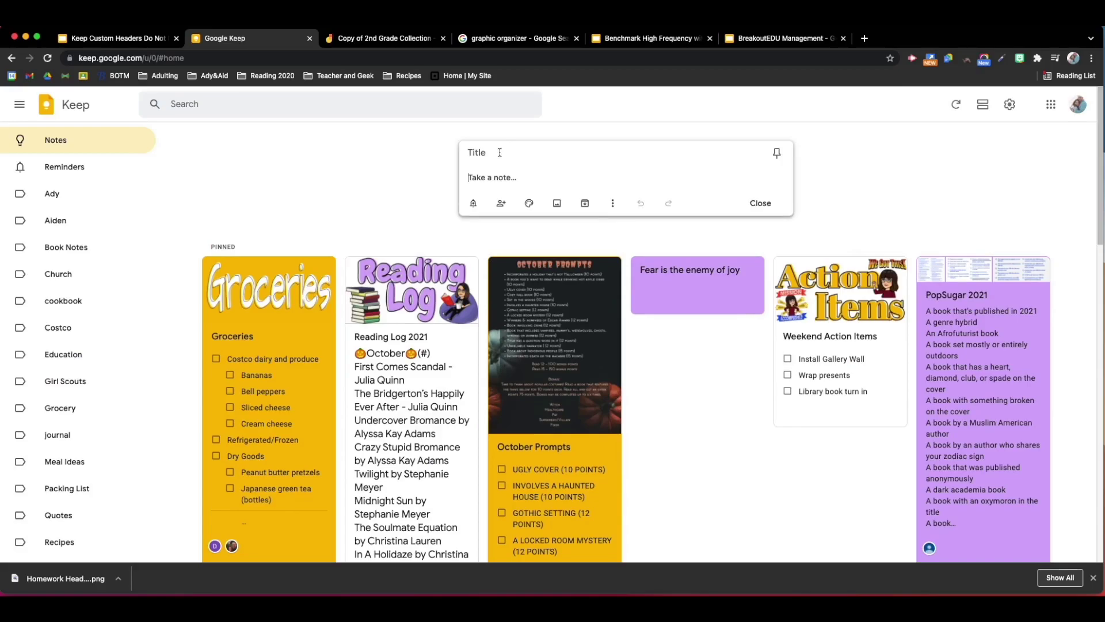
left_click(557, 204)
left_click(230, 185)
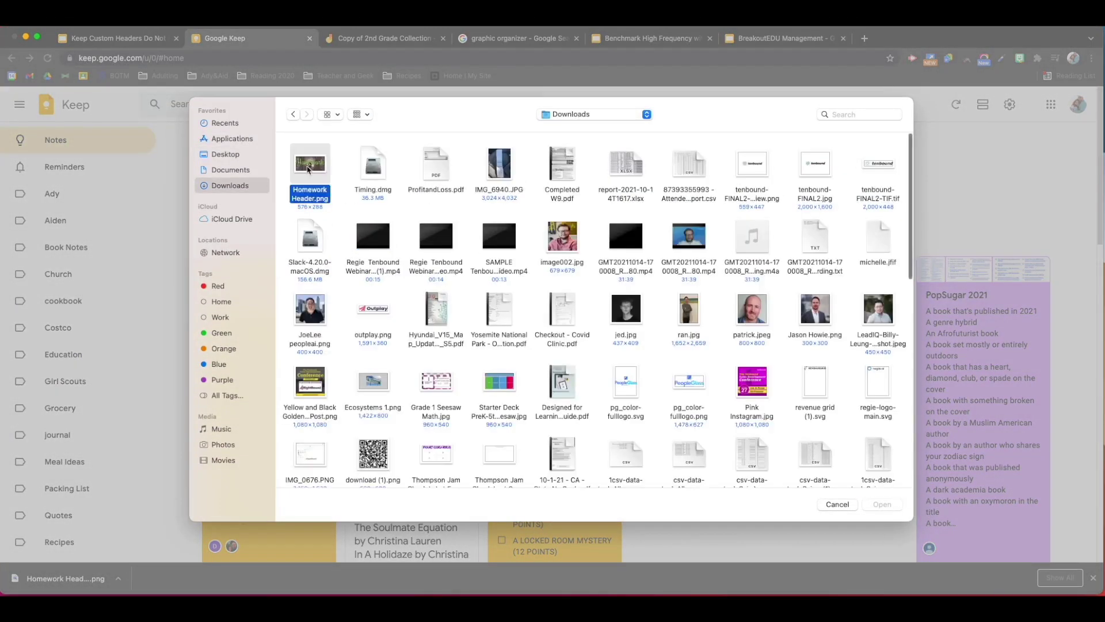
double_click(310, 168)
mouse_move(528, 369)
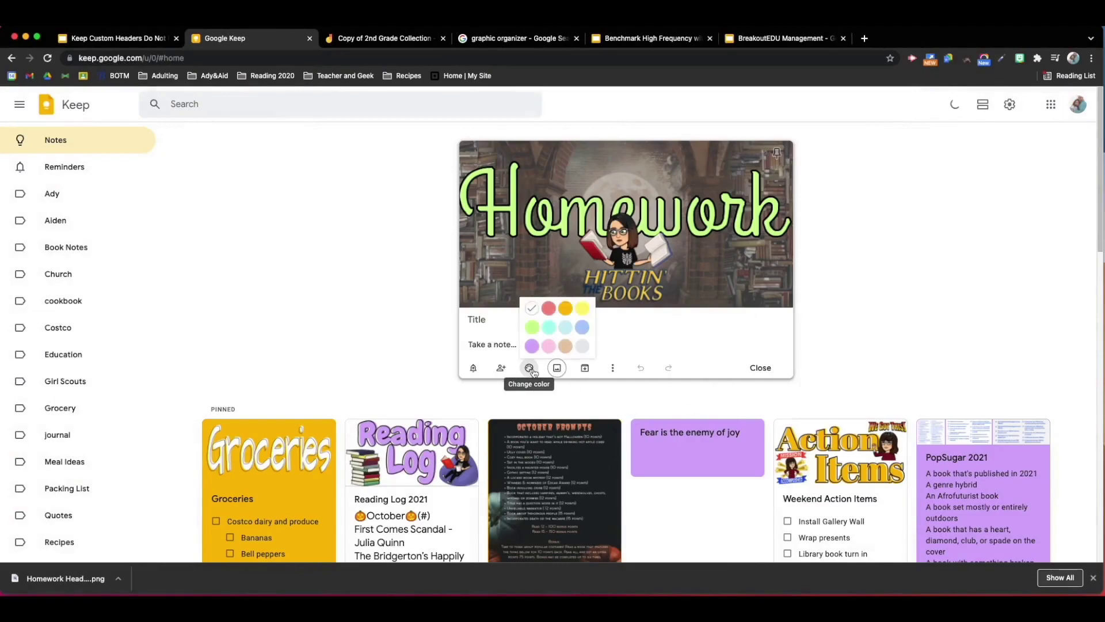
left_click(531, 324)
left_click(159, 165)
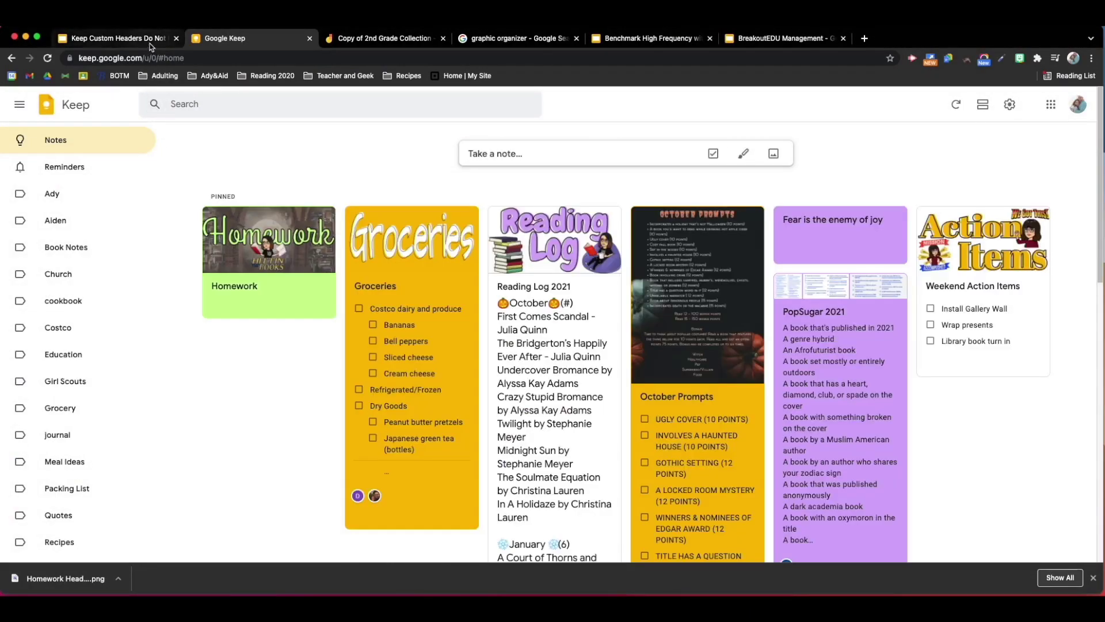
Step: Nudge the Number of the Day template in the 2nd Grade Collection jam, then view the graphic organizer image results
left_click(389, 39)
mouse_move(576, 238)
left_mouse_down()
mouse_move(608, 235)
mouse_move(555, 236)
mouse_move(577, 238)
left_mouse_up()
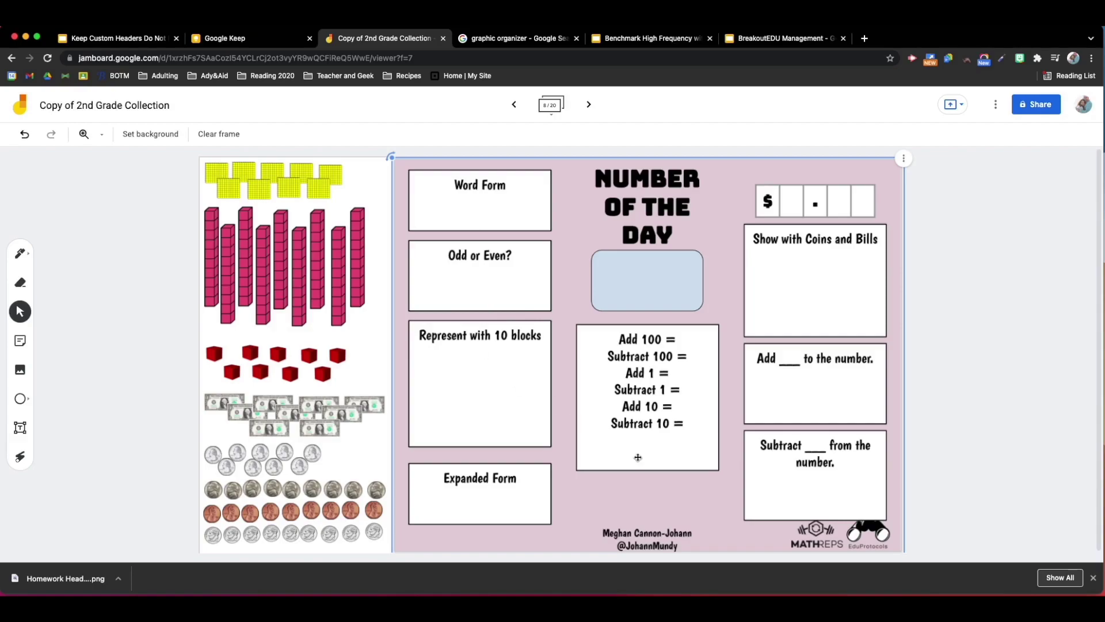
key("ctrl+Tab")
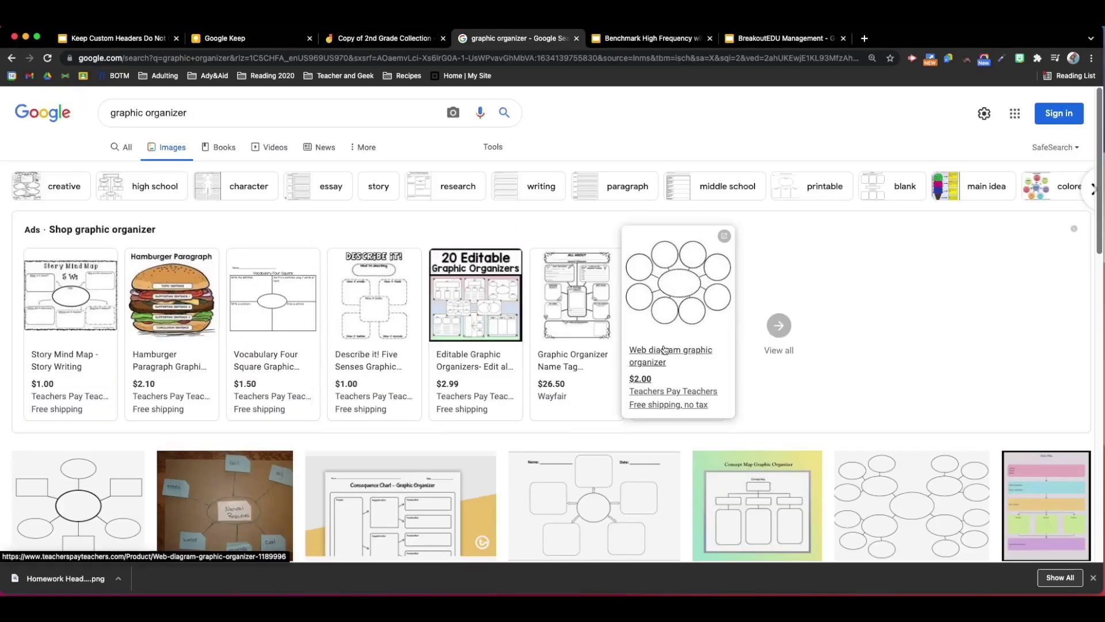
scroll(753, 387, "down", 6)
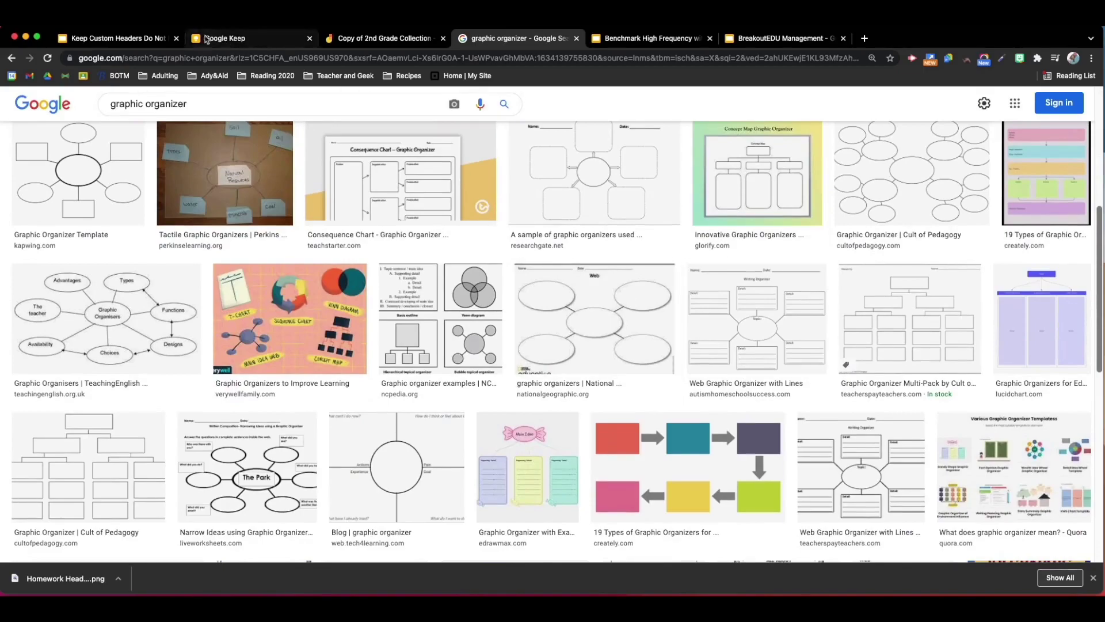
Step: Return to the Homework header presentation and browse the shape types list
left_click(153, 38)
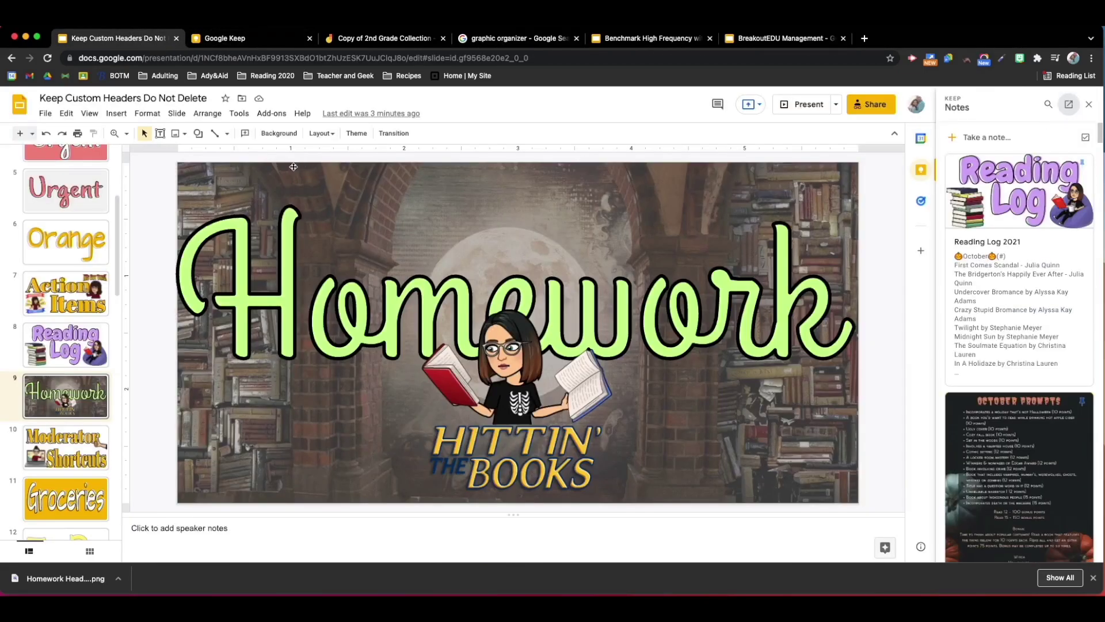
left_click(199, 134)
mouse_move(238, 171)
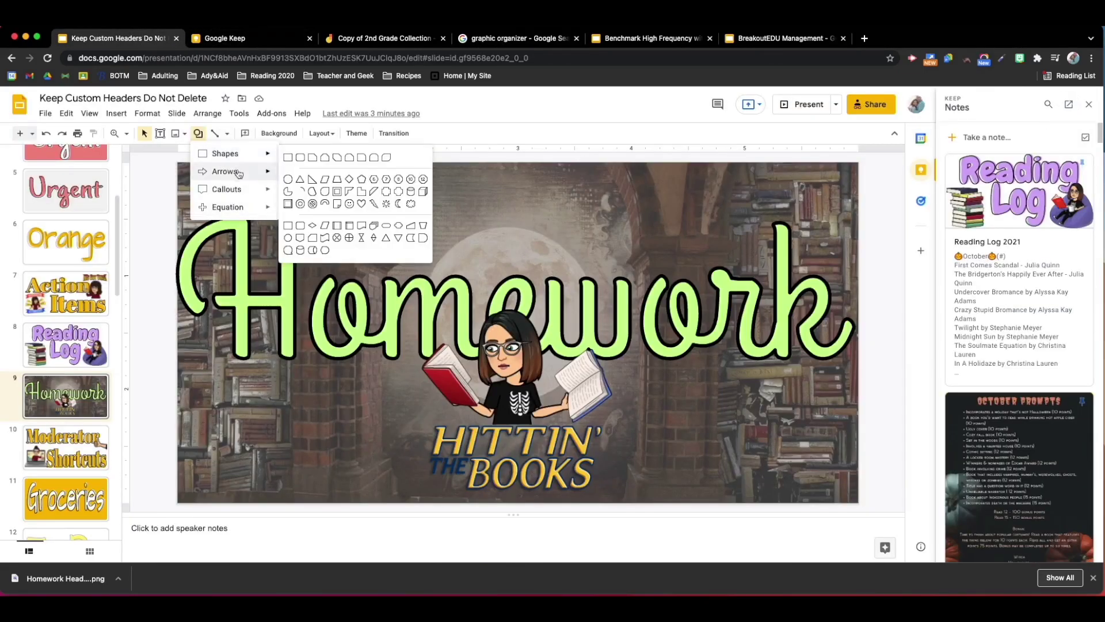
Step: In the Benchmark High Frequency deck, inspect the text boxes on the High Frequency Words 12 slide
left_click(619, 38)
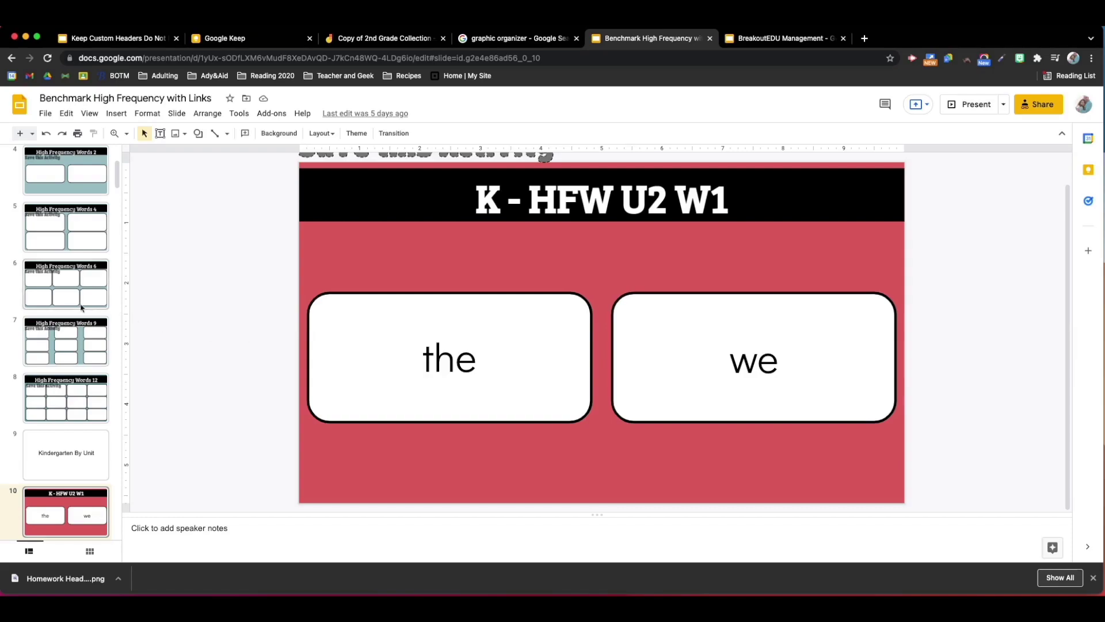
left_click(82, 404)
left_click(363, 340)
left_click(526, 358)
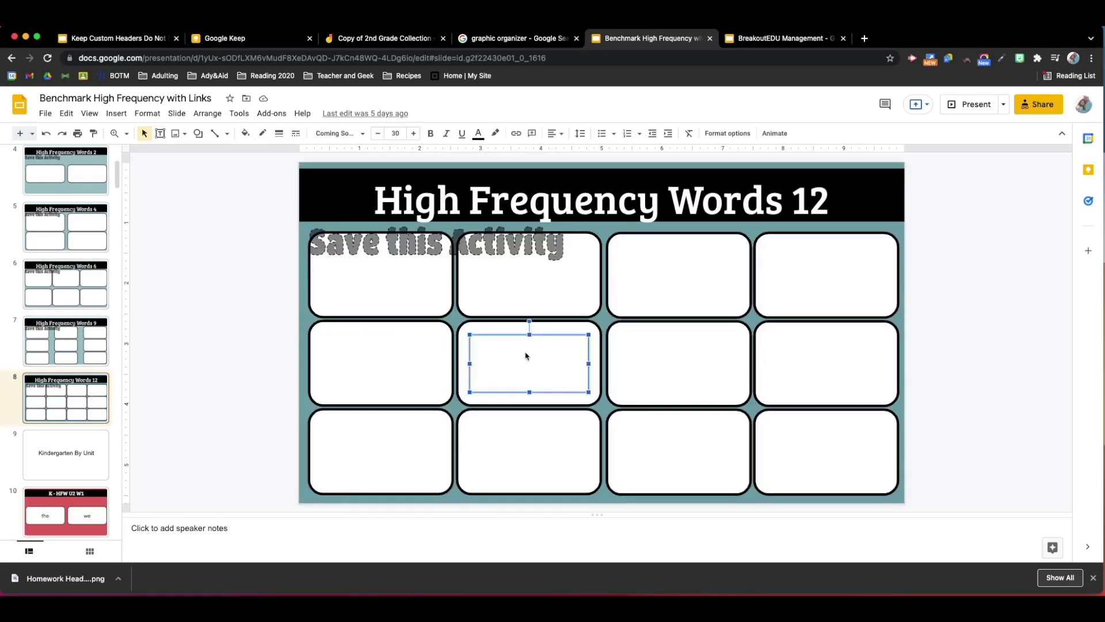
left_click(564, 295)
left_click(632, 309)
left_click(618, 317)
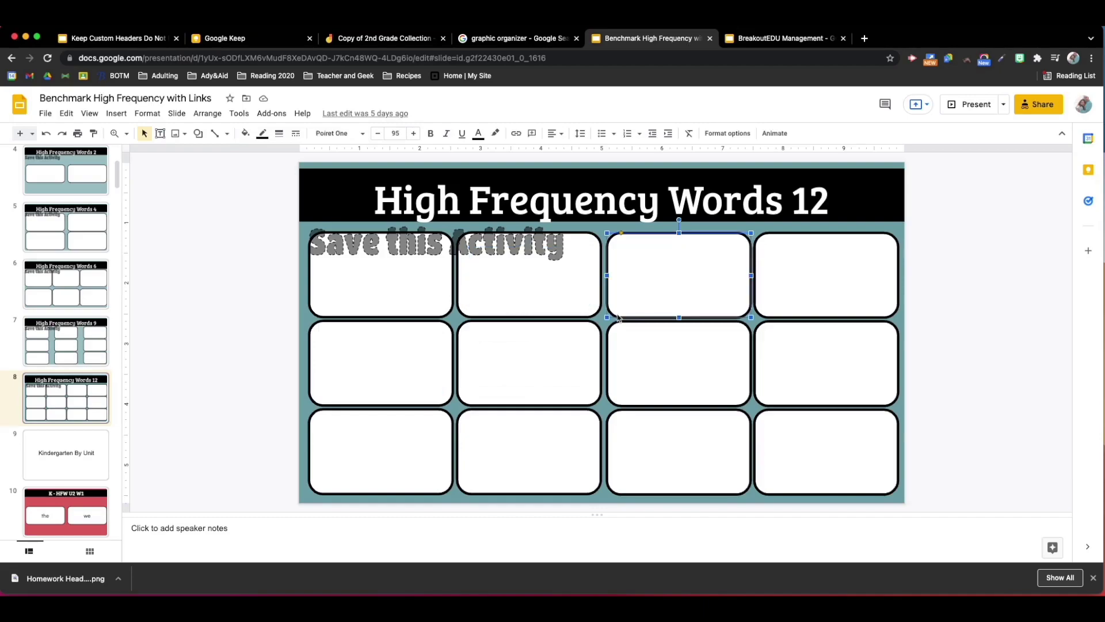
Step: View slide 14, K - HFW U3 W1, and check the Download options without downloading
scroll(103, 421, "down", 7)
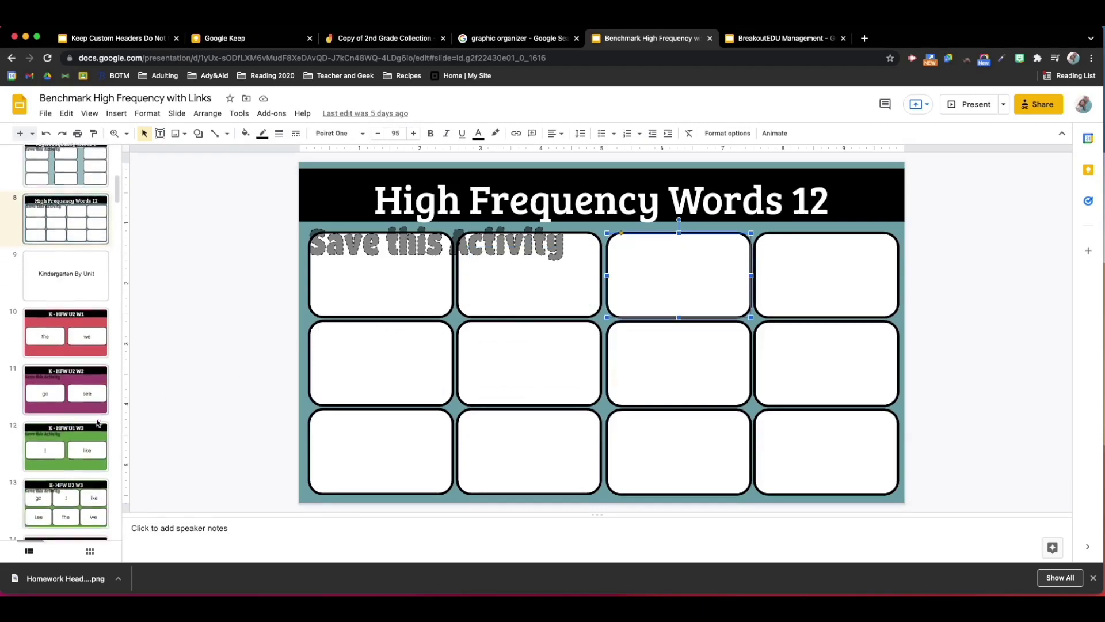
left_click(66, 361)
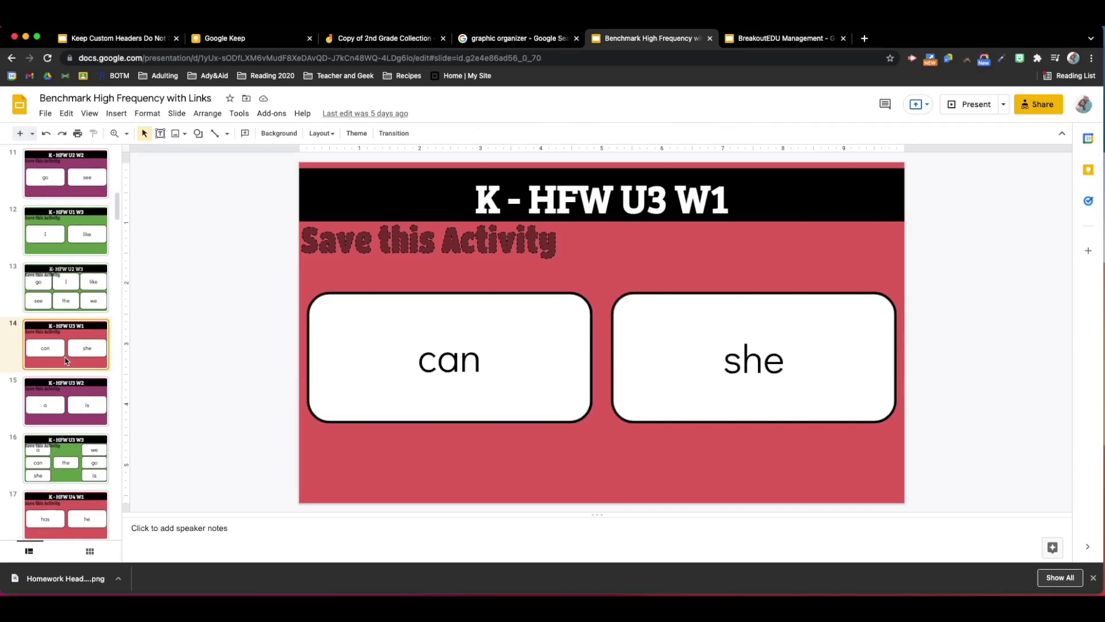
left_click(45, 113)
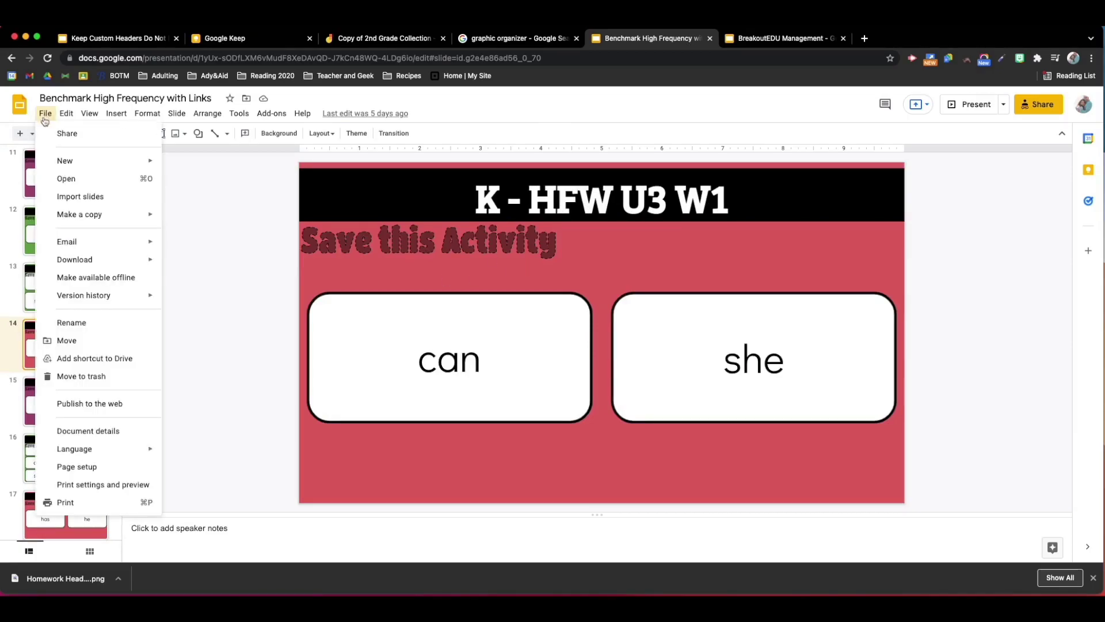
mouse_move(101, 259)
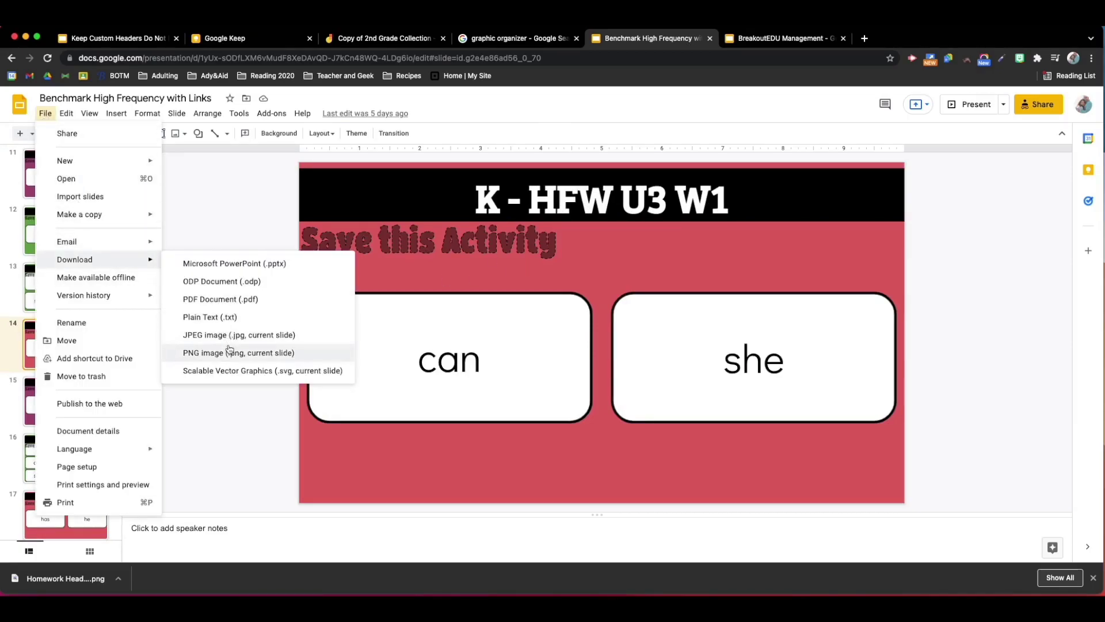
left_click(566, 304)
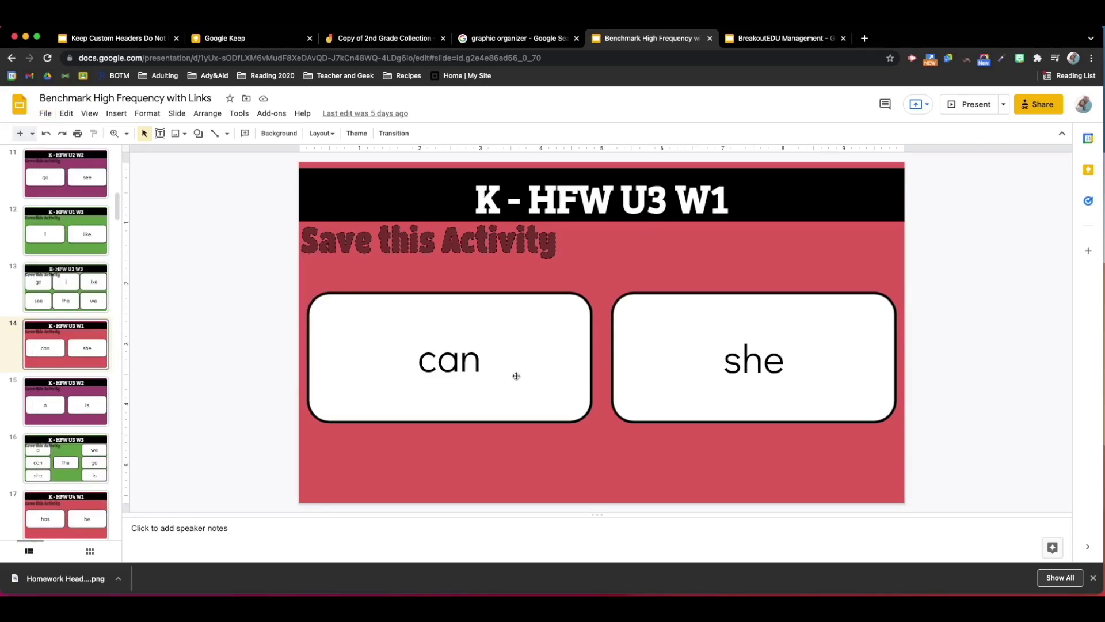
Step: On slide 11, K - HFW U2 W2, follow the Save this Activity link to Seesaw
scroll(73, 347, "up", 3)
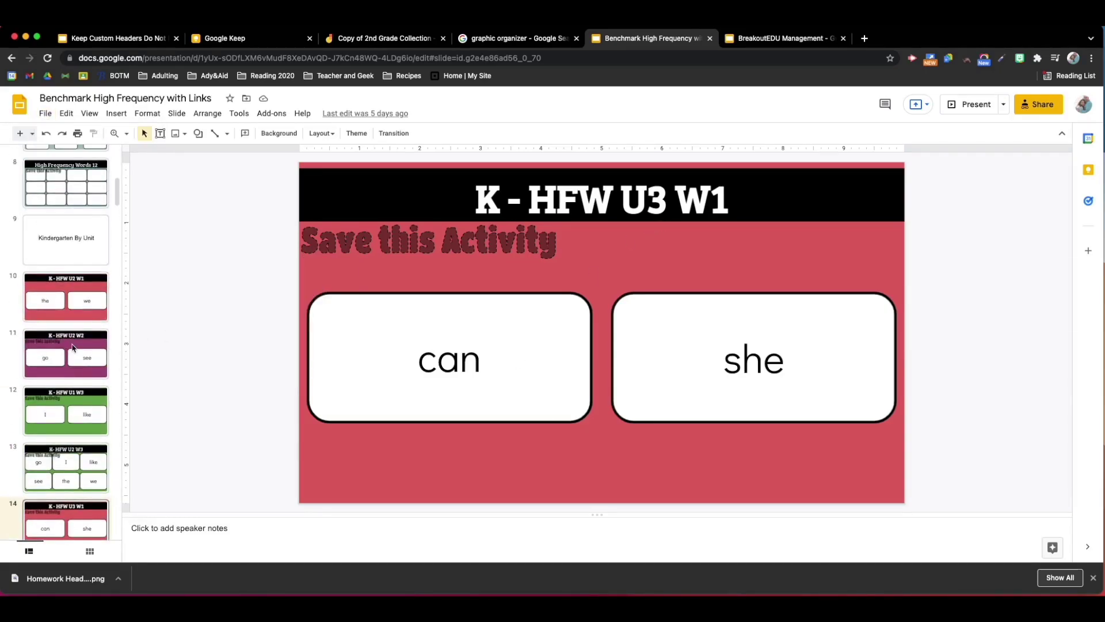
left_click(73, 348)
left_click(411, 246)
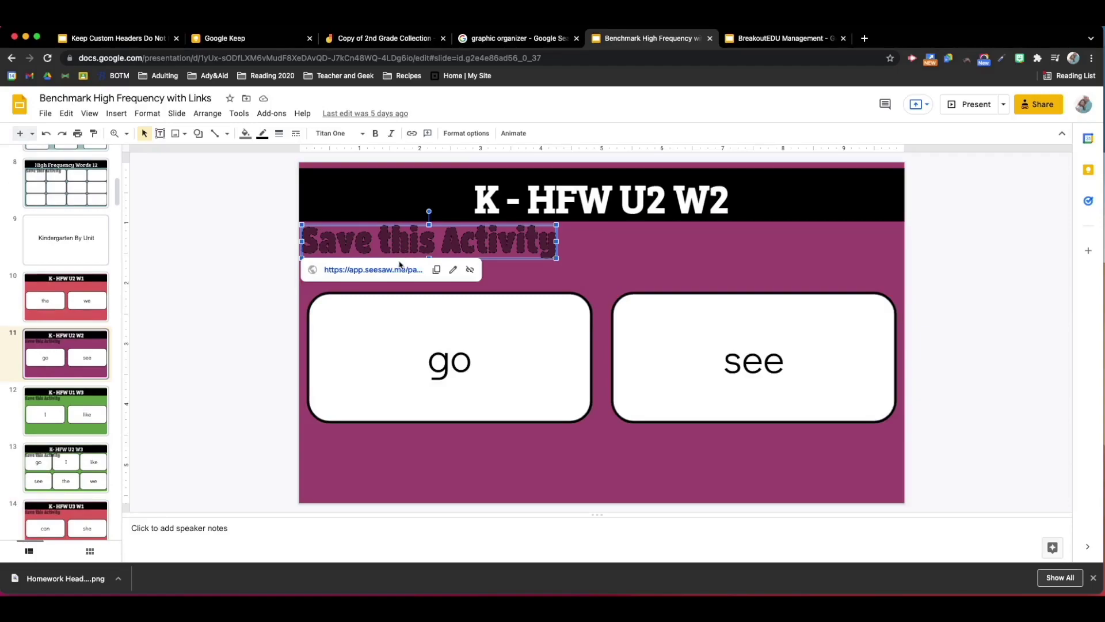
left_click(387, 271)
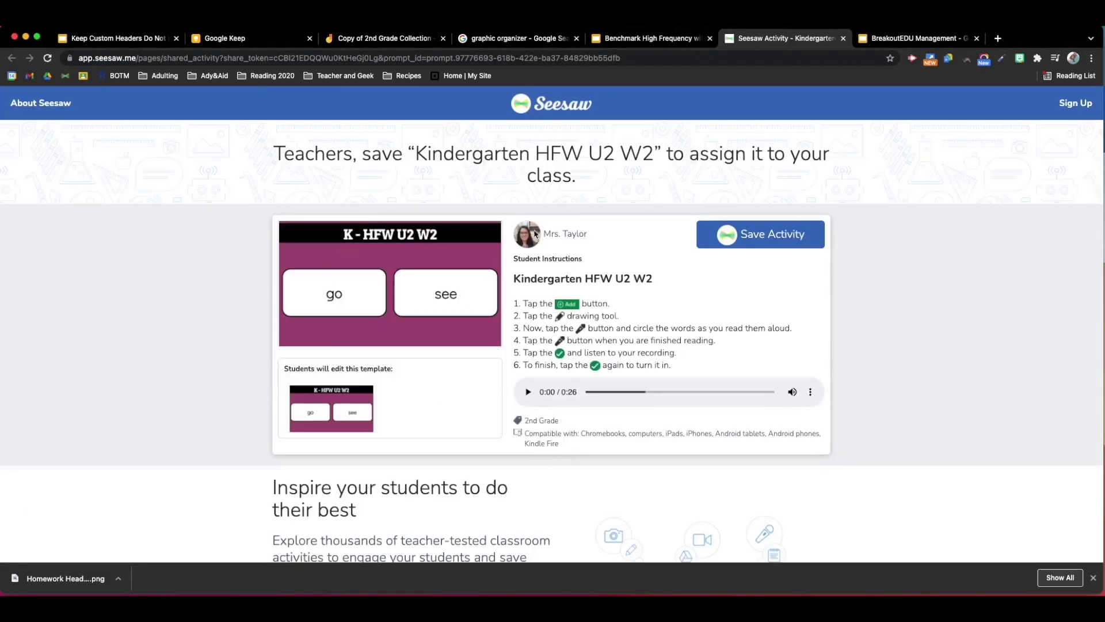
Step: Switch to the BreakoutEDU Management presentation tab
left_click(908, 37)
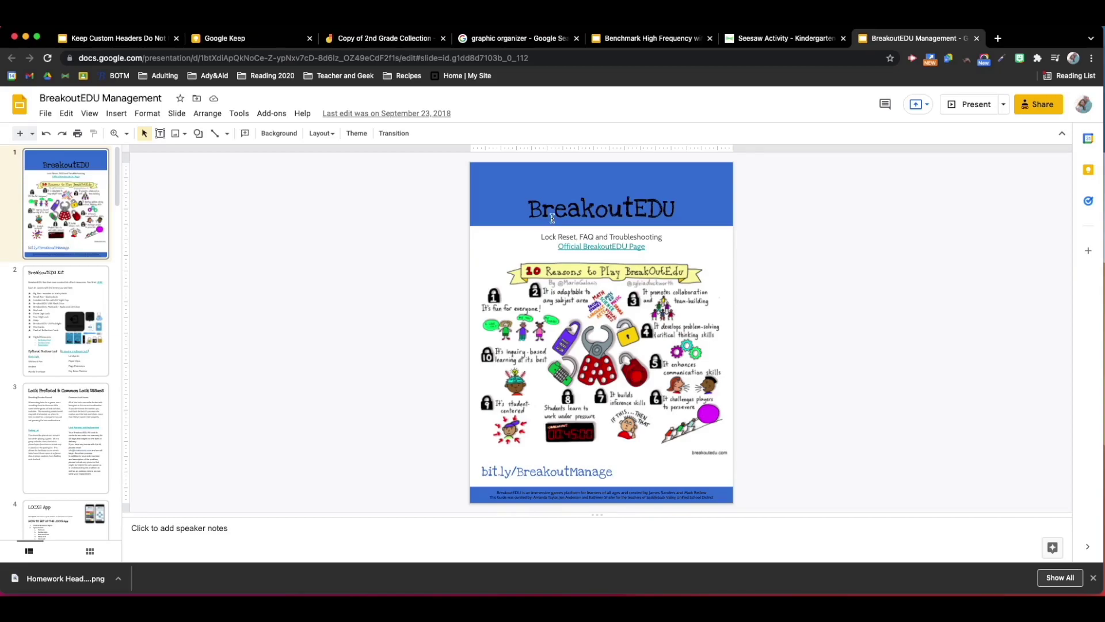
Step: Set the deck's page size to 8.5 x 11 inches
left_click(46, 114)
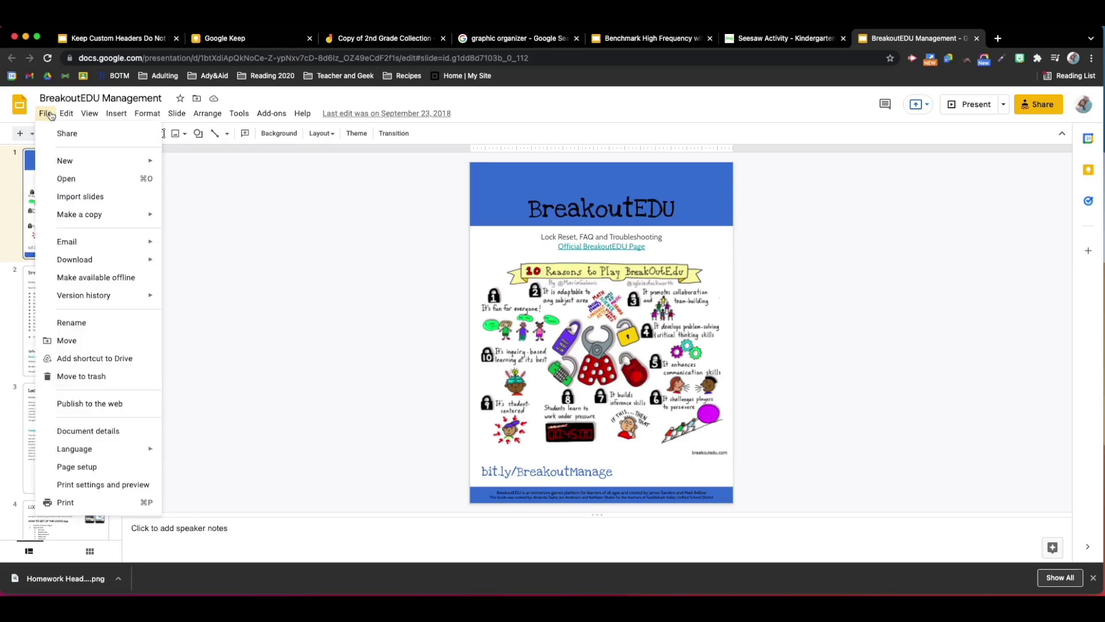
left_click(114, 471)
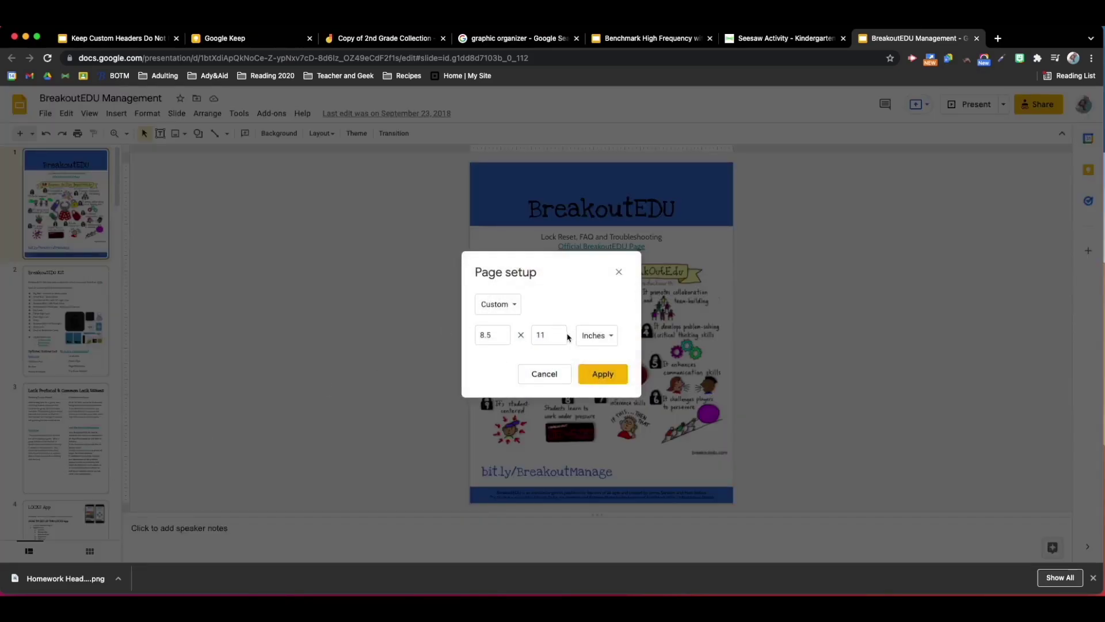
key("Return")
Step: Review slide 2, BreakoutEDU Kit, and slide 3, Lock Protocol & Common Lock Issues
left_click(76, 272)
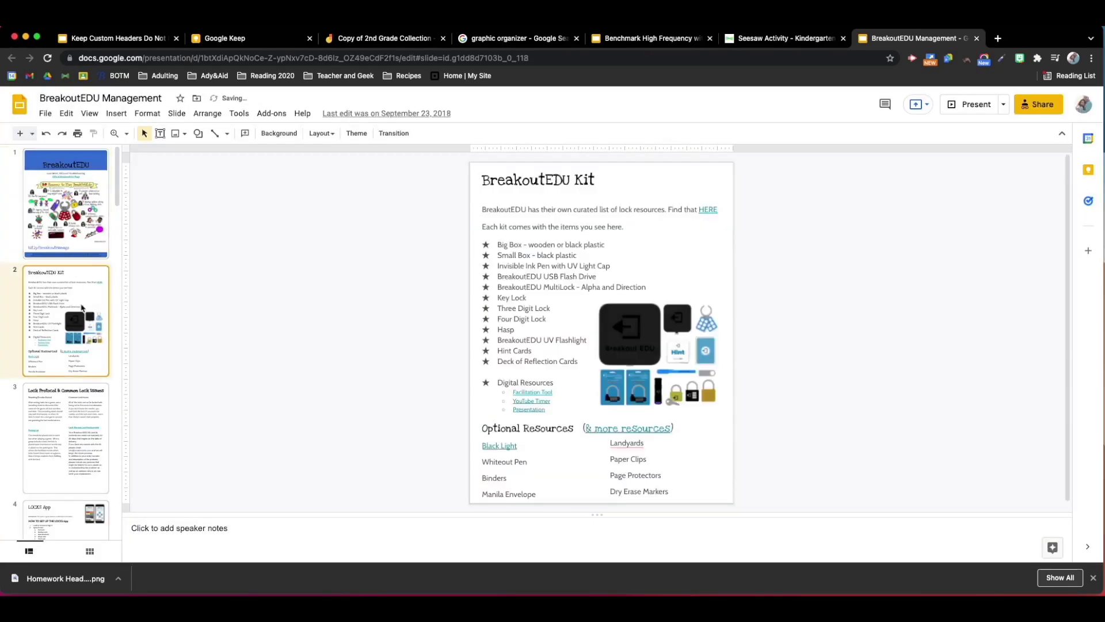
left_click(95, 463)
left_click(557, 352)
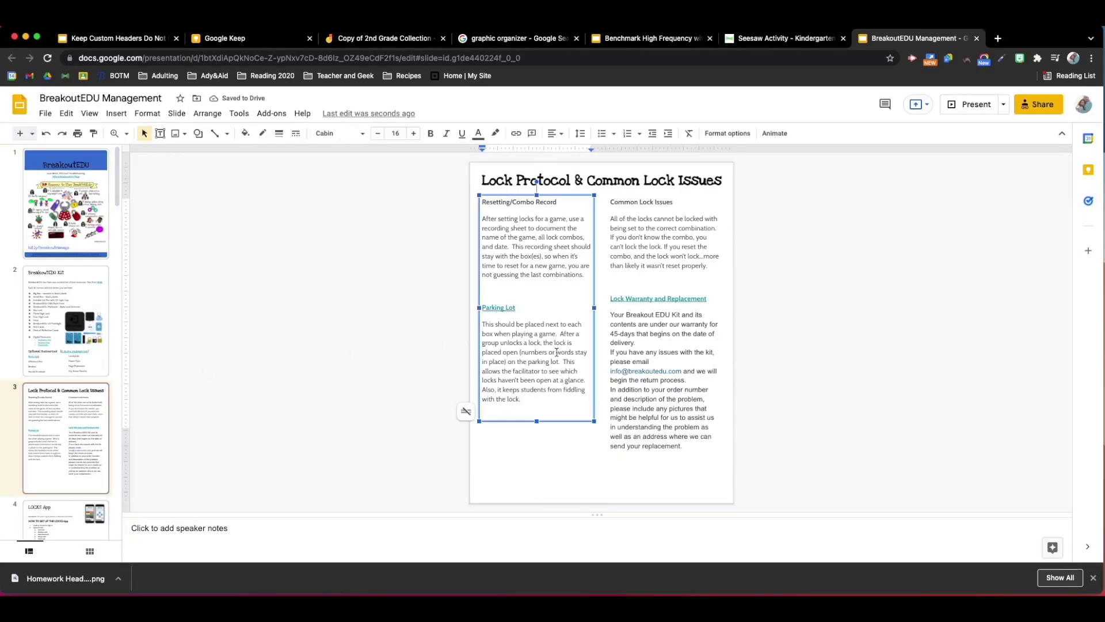
left_click(63, 328)
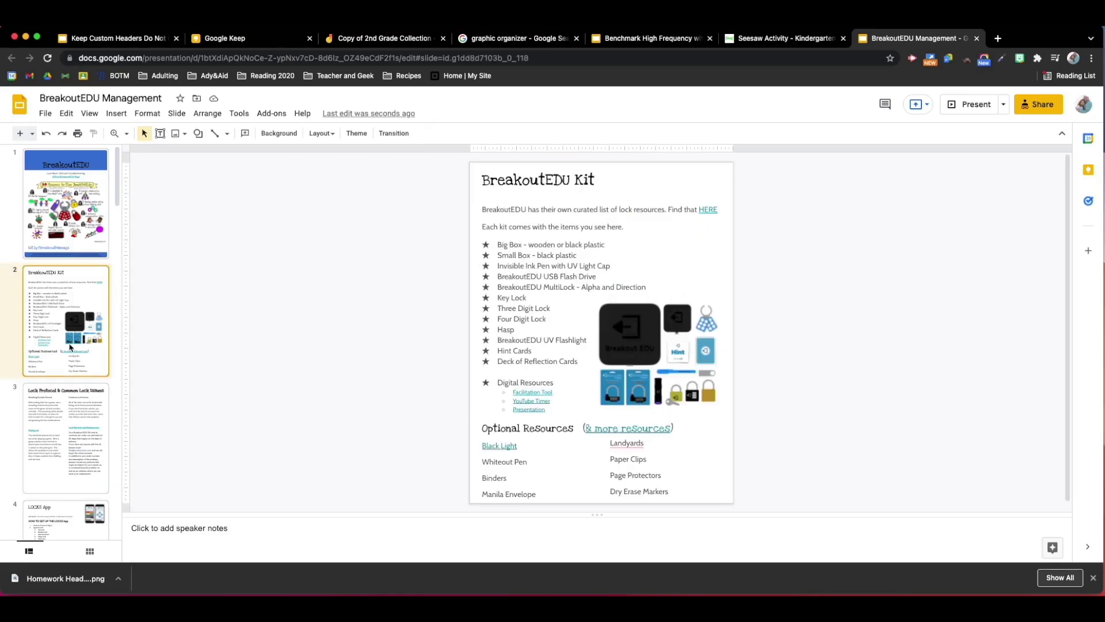
scroll(61, 341, "down", 4)
scroll(62, 340, "down", 20)
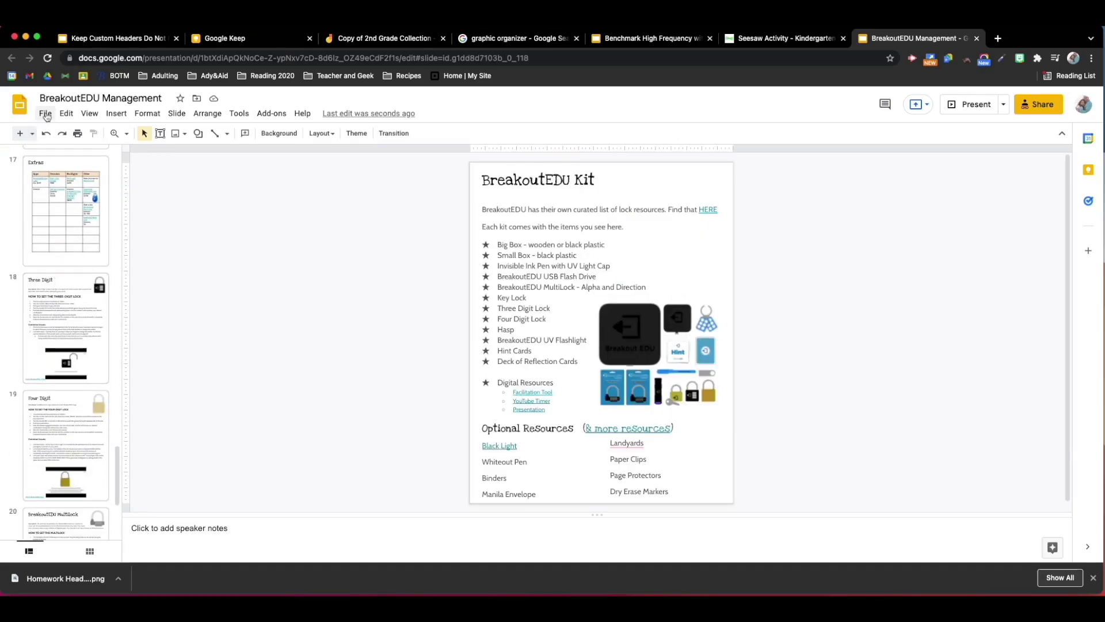
Step: Download the BreakoutEDU Management deck as a PDF document (.pdf)
left_click(46, 115)
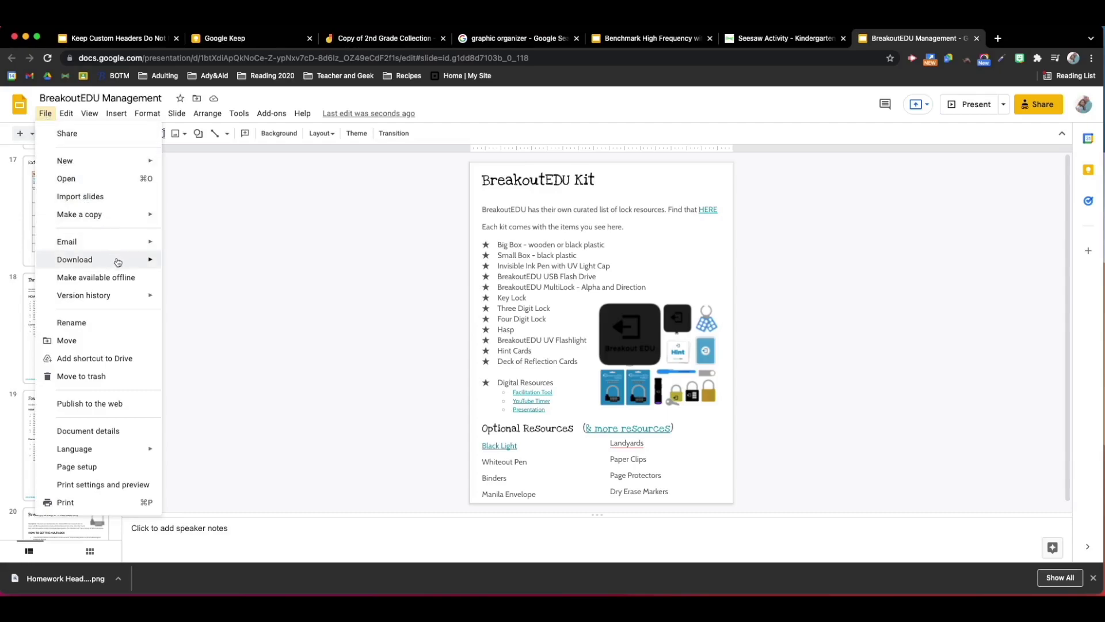
mouse_move(118, 262)
left_click(237, 300)
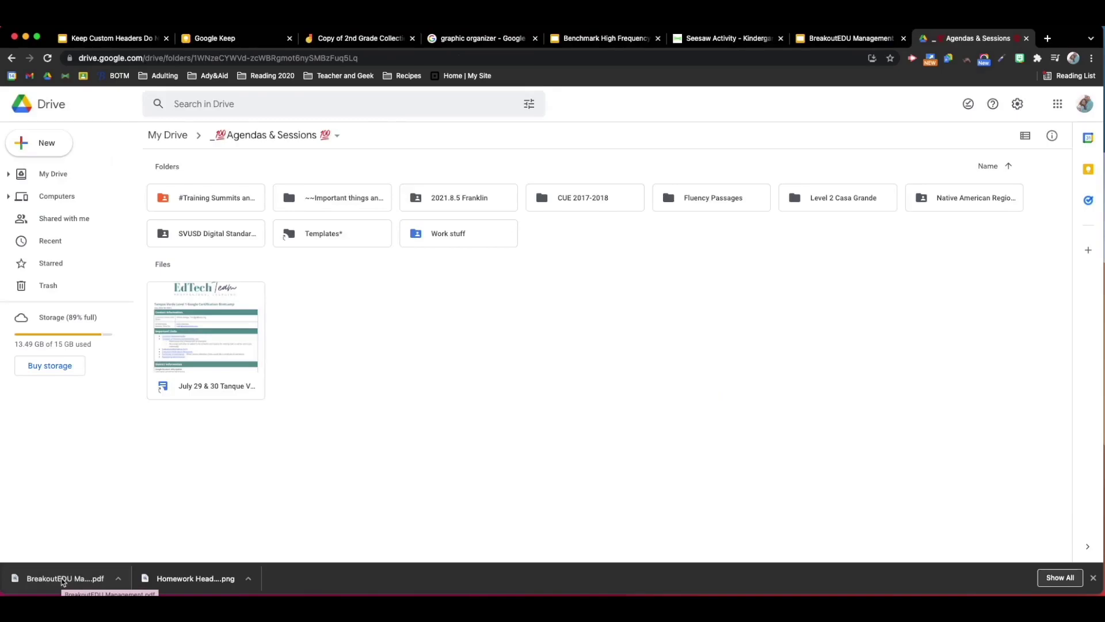
Step: Upload the downloaded PDF into the Agendas & Sessions folder and open it
left_click_drag(63, 580, 357, 360)
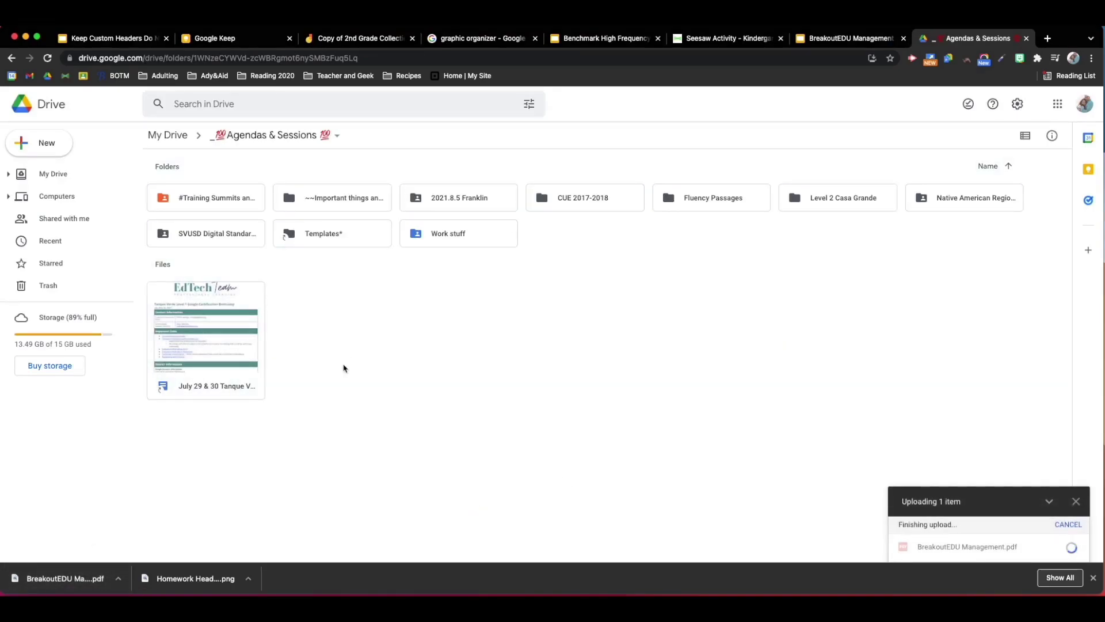
double_click(206, 368)
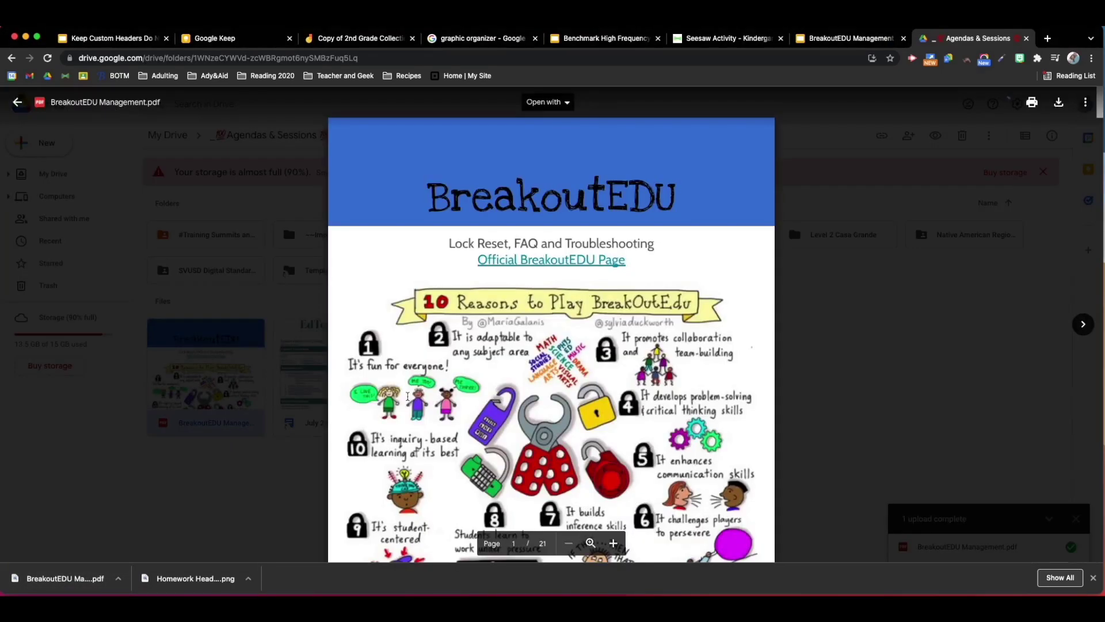
scroll(587, 406, "down", 20)
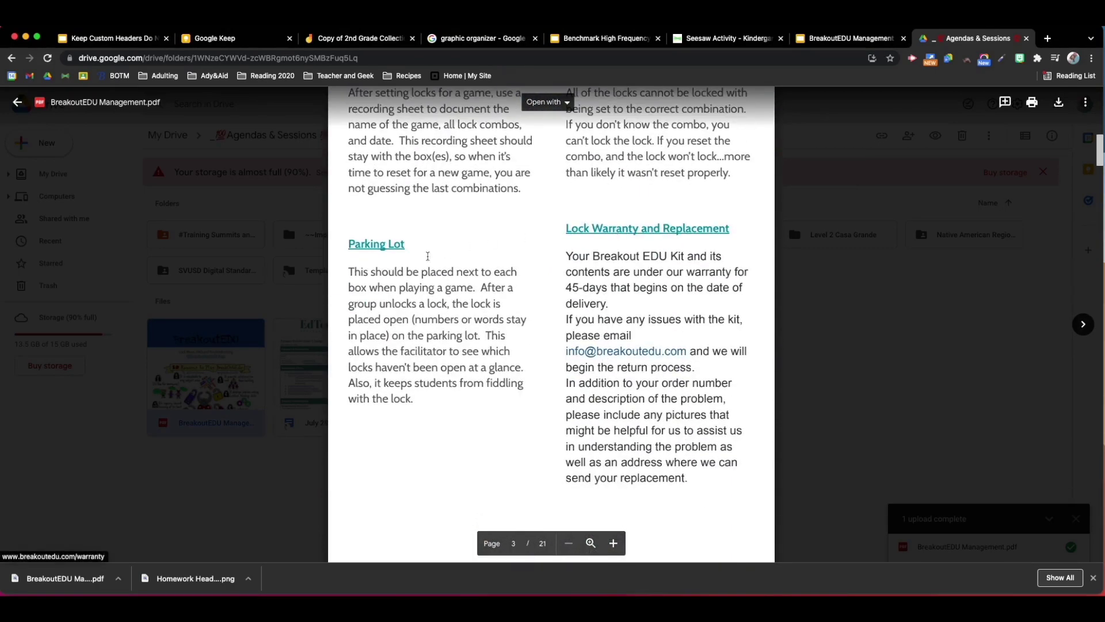
Step: Follow the PDF's LOCKS image link to the Breakout EDU LOCKS App Overview video
scroll(633, 383, "down", 8)
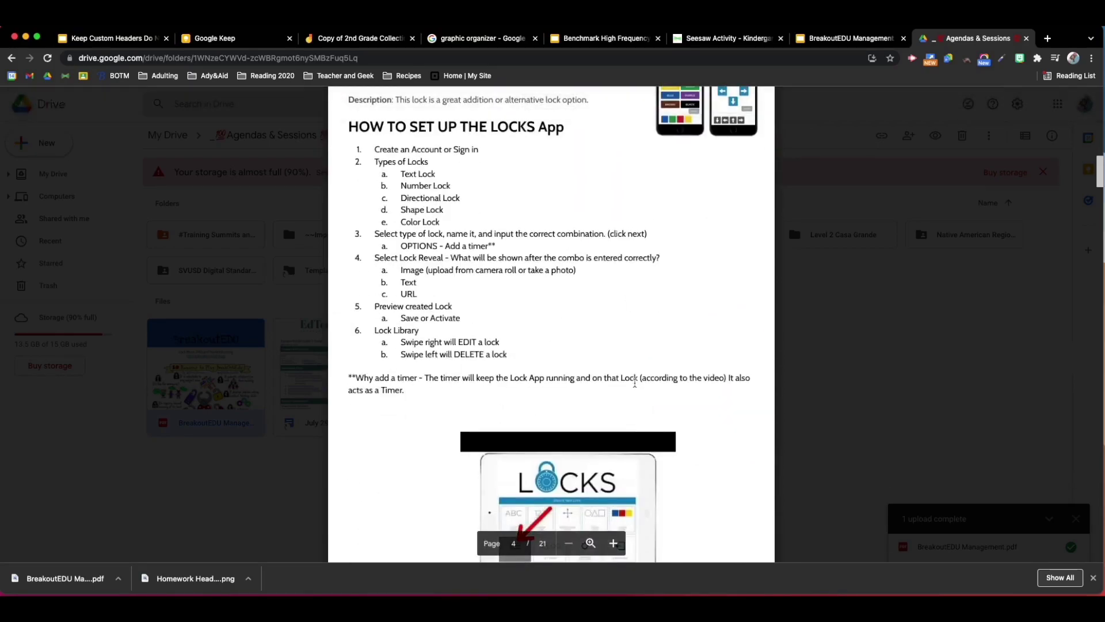
scroll(516, 435, "down", 5)
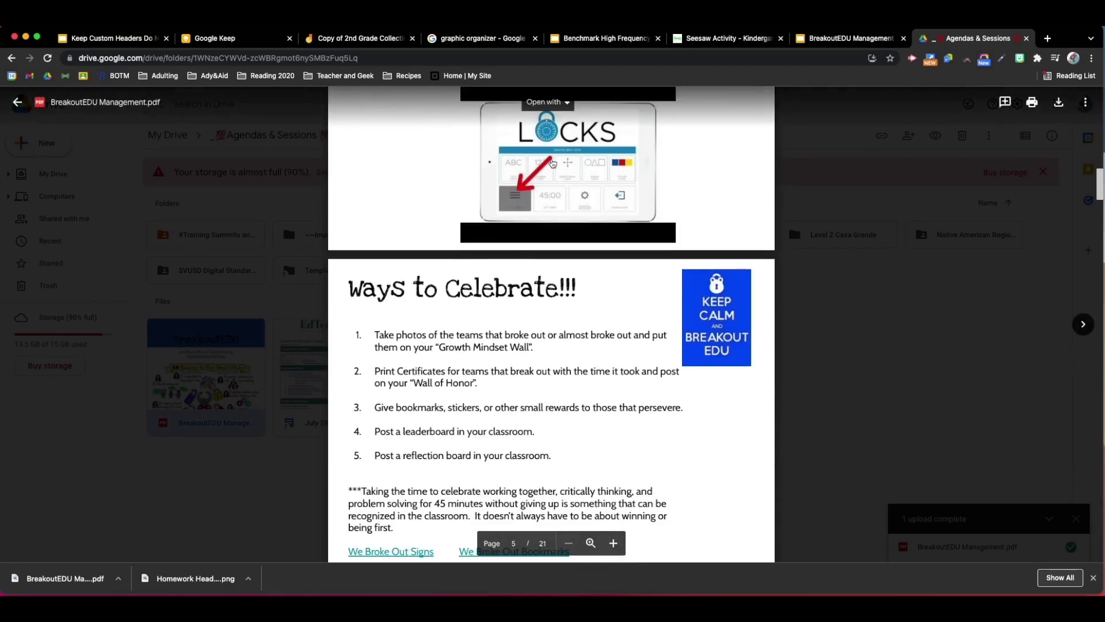
left_click(551, 163)
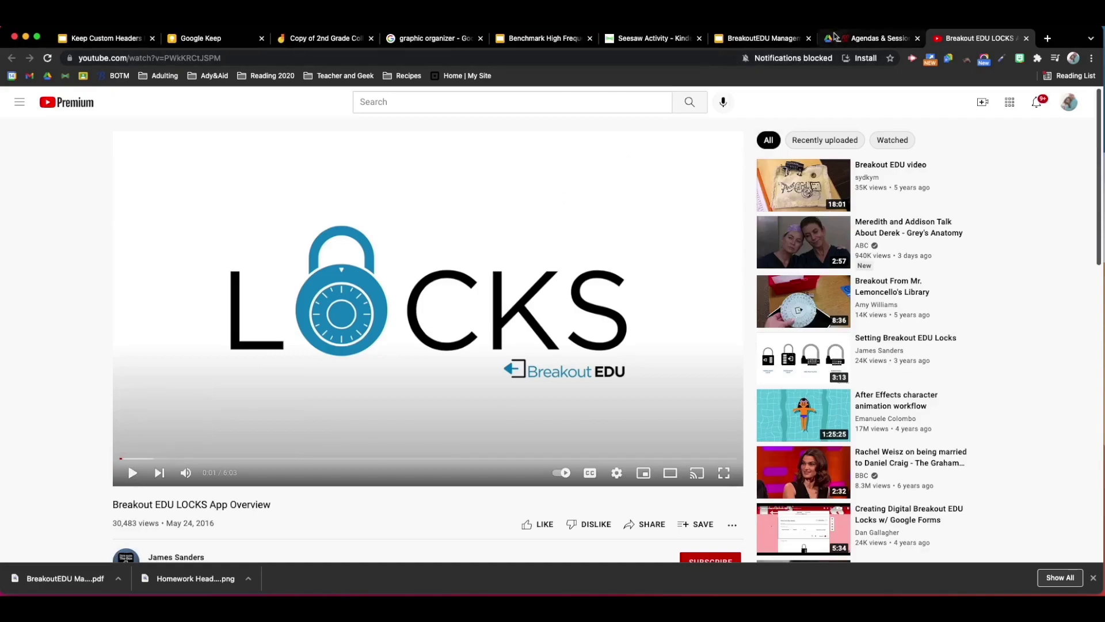
Step: Back in Keep Custom Headers Do Not Delete, hide the speaker notes to enlarge the Homework slide
left_click(104, 38)
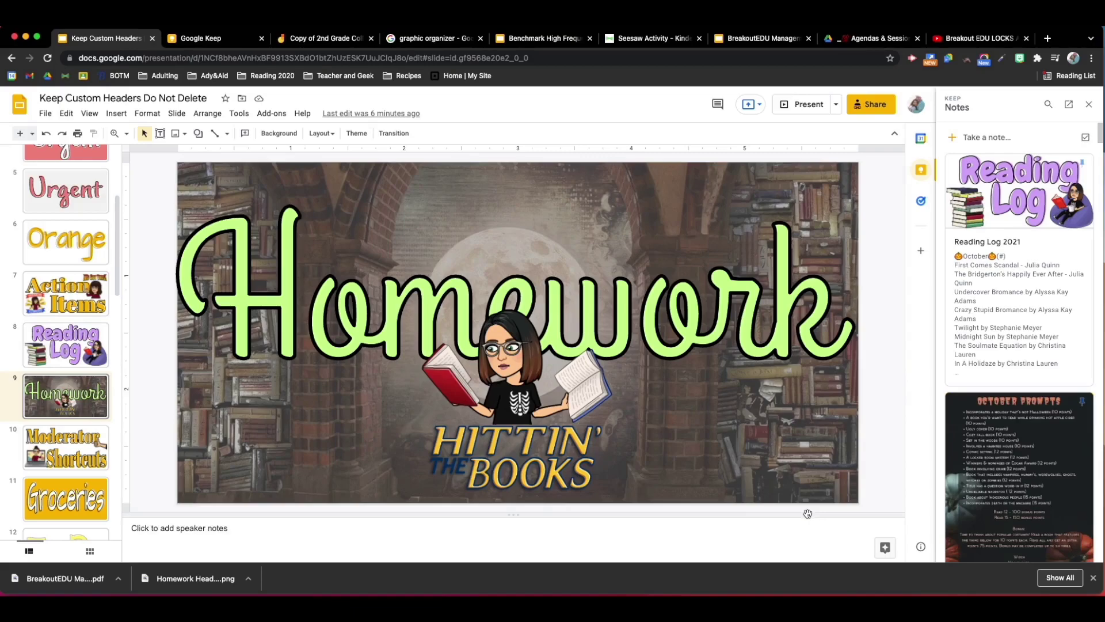
left_click_drag(807, 513, 804, 551)
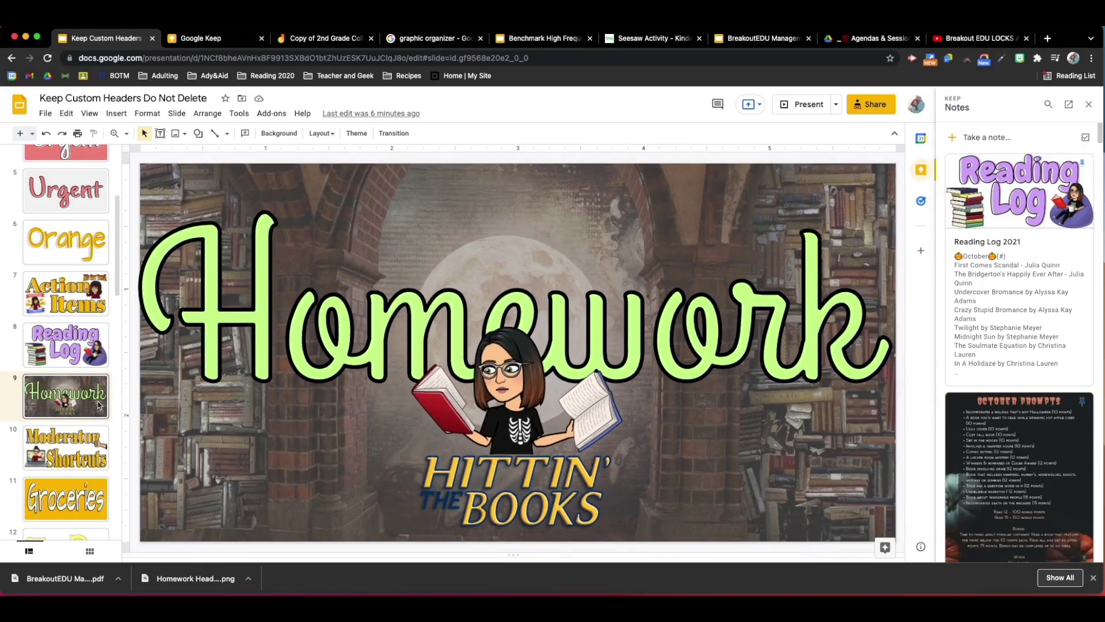
scroll(99, 405, "down", 10)
scroll(99, 404, "up", 15)
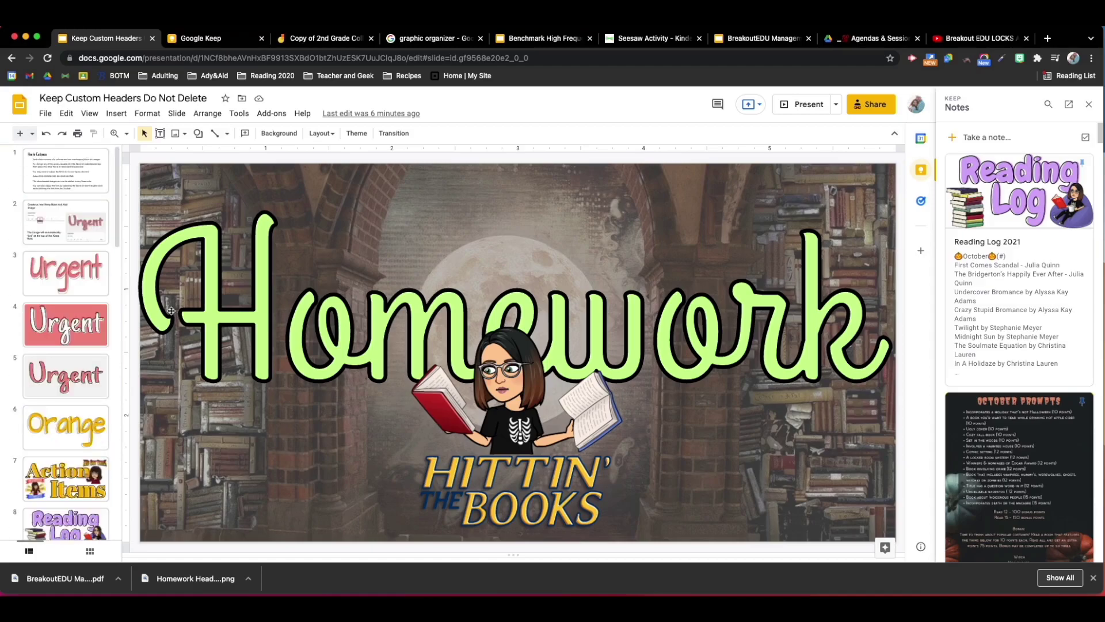